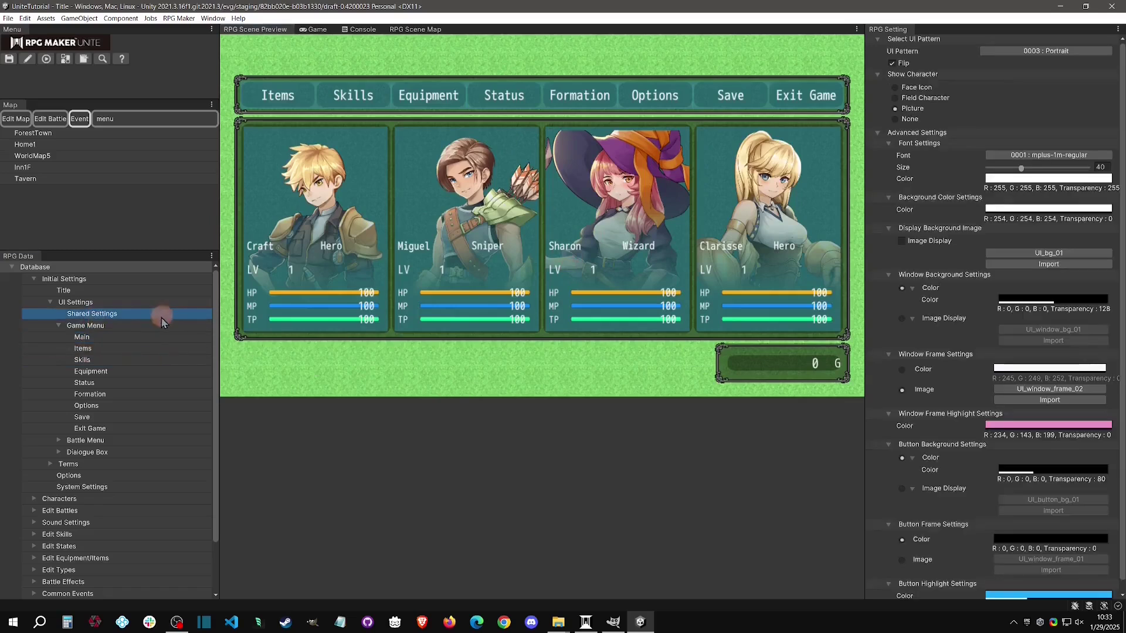
Turn off Flip for the 0003 : Portrait menu layout and keep Show Character on Picture checked.
click(902, 77)
click(891, 63)
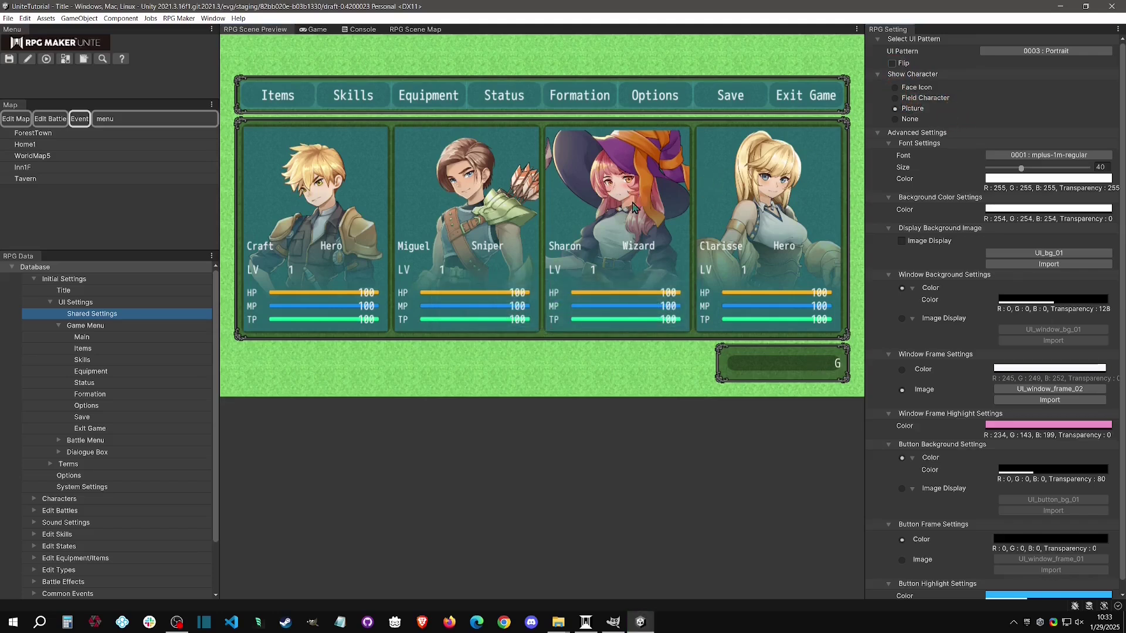
click(912, 110)
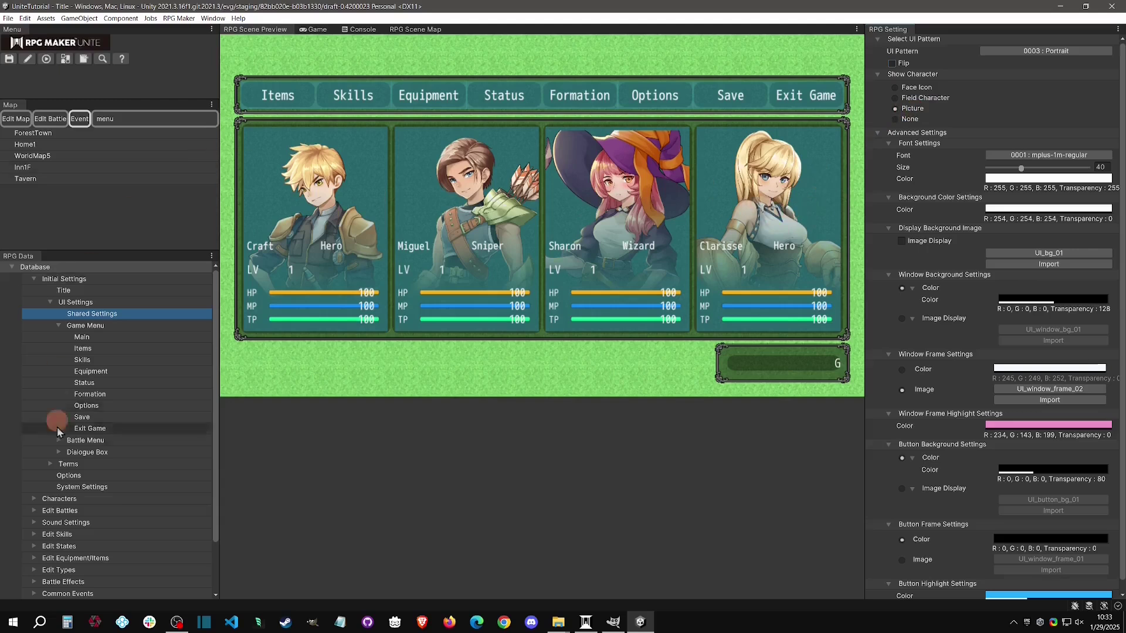
click(34, 498)
scroll(101, 499, down, 2)
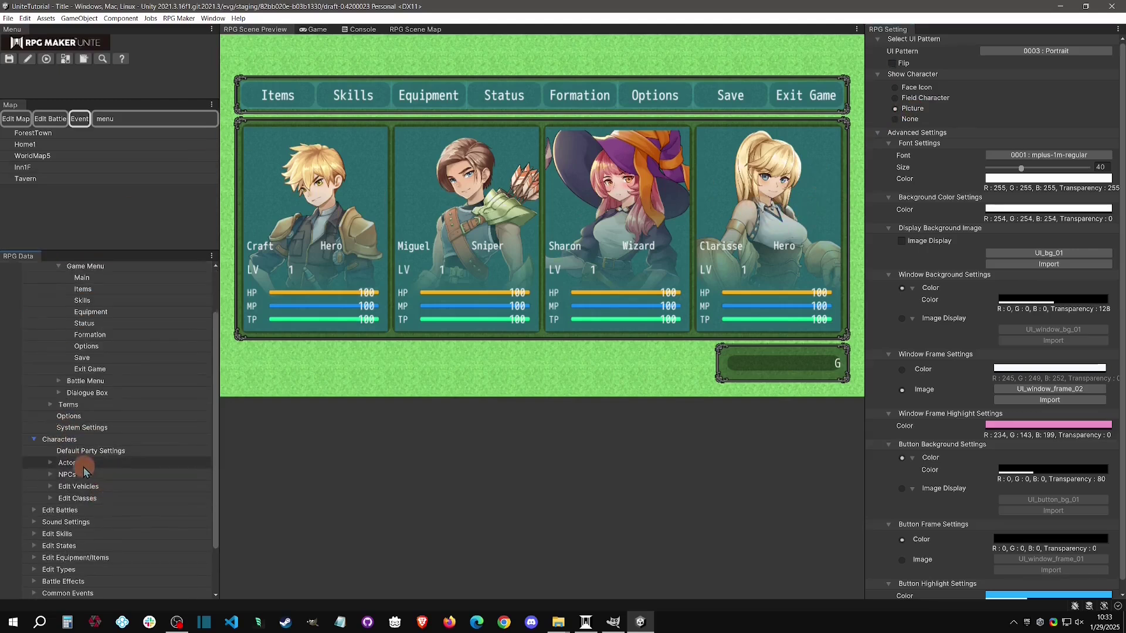
click(75, 464)
click(96, 474)
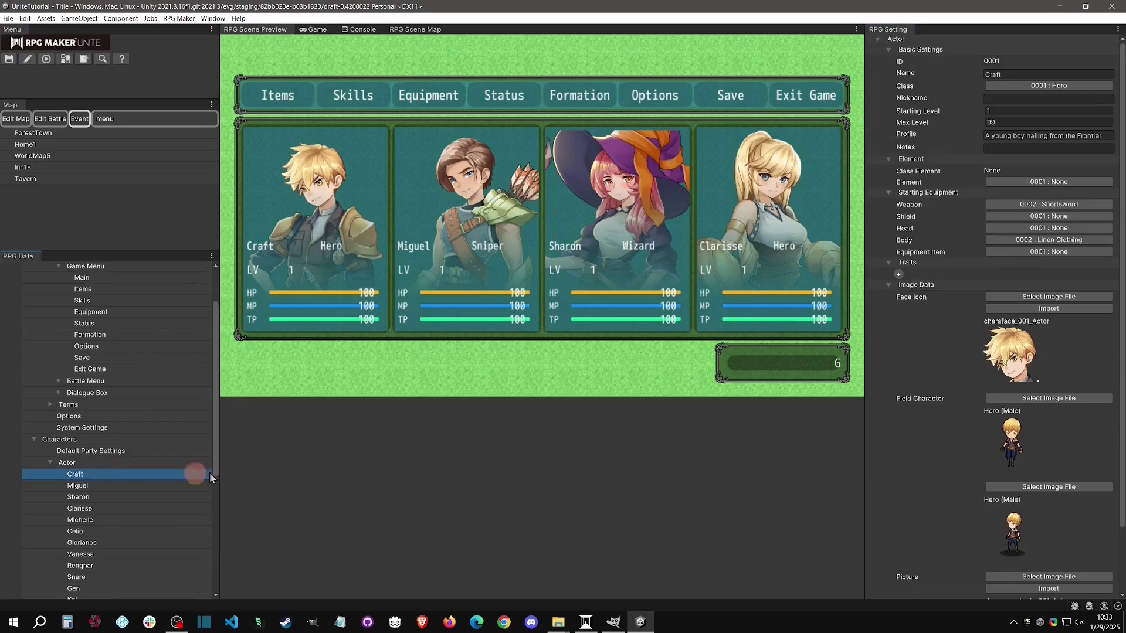
scroll(943, 448, down, 2)
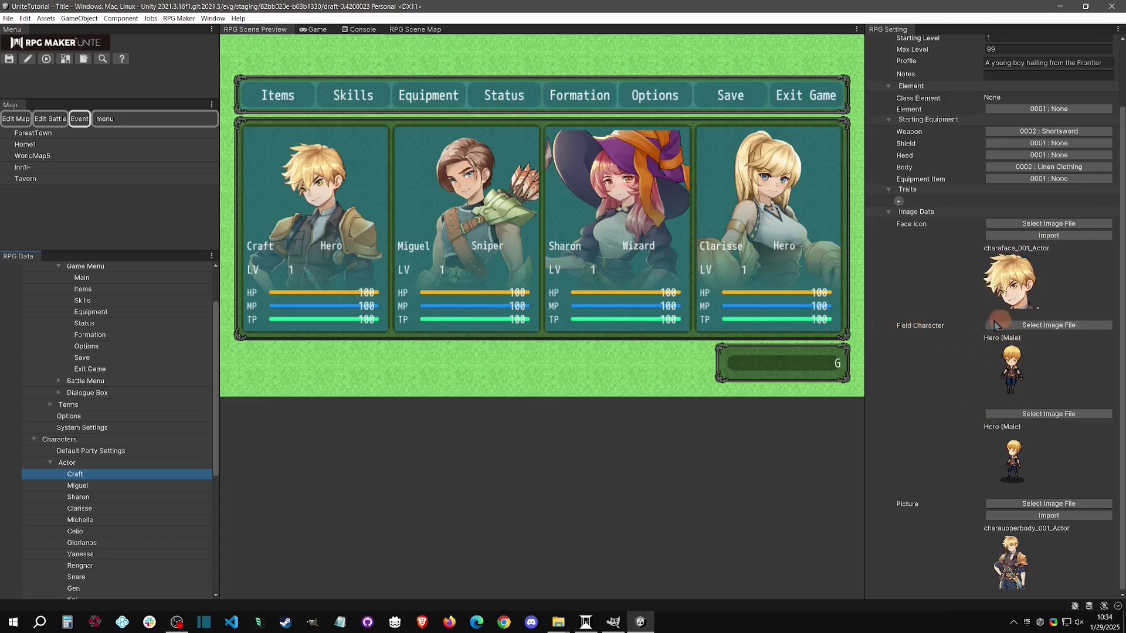
scroll(114, 316, up, 3)
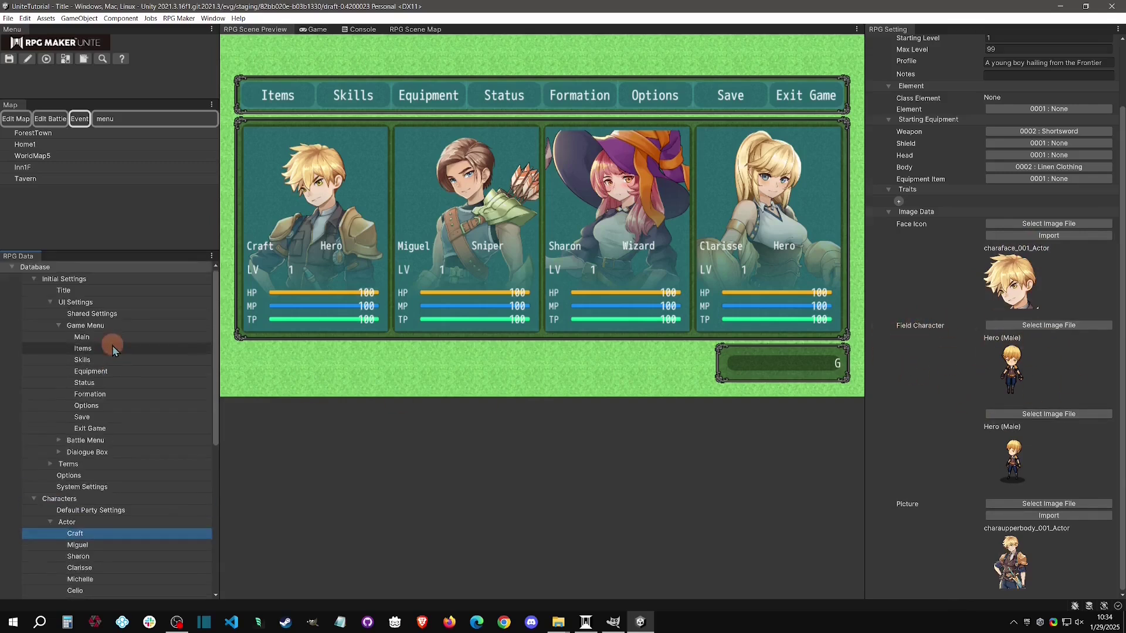
click(117, 315)
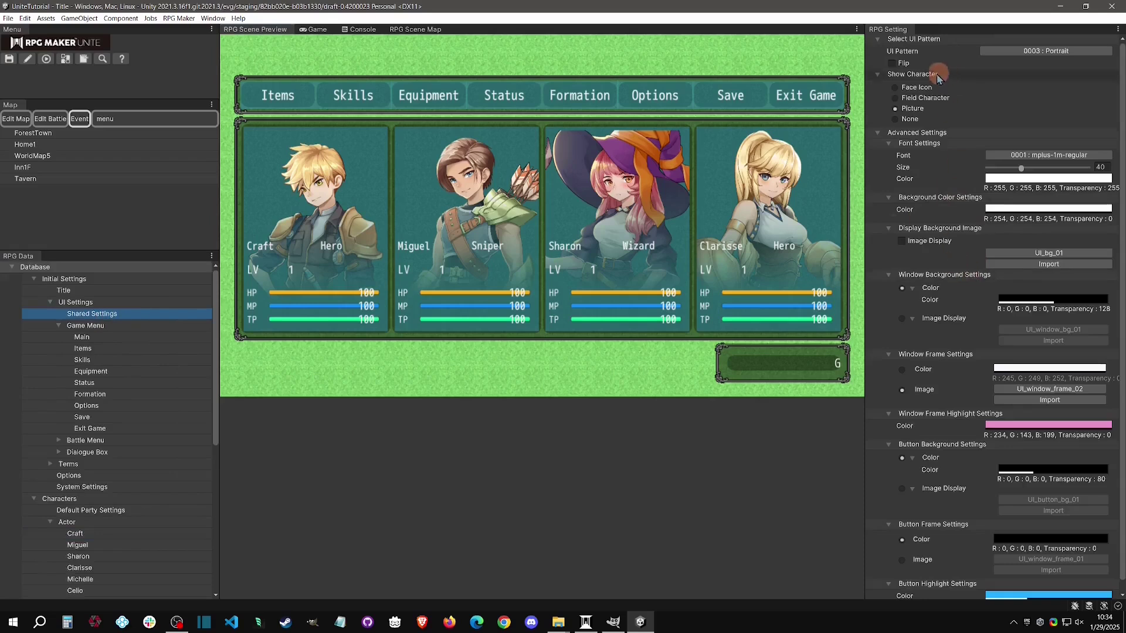
click(894, 88)
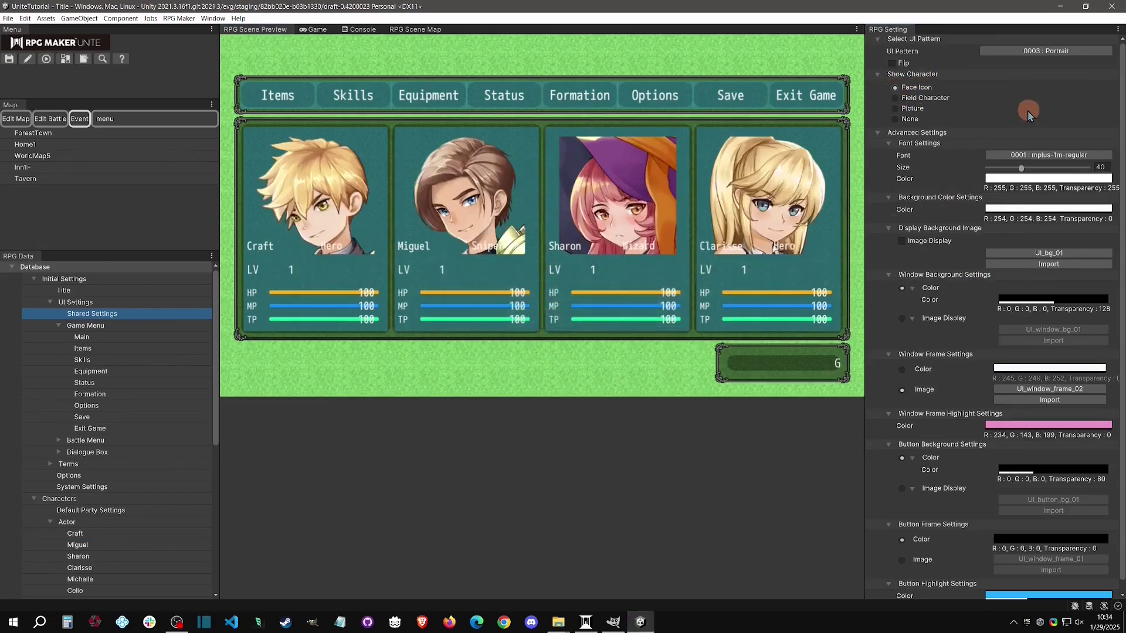
click(894, 98)
click(895, 109)
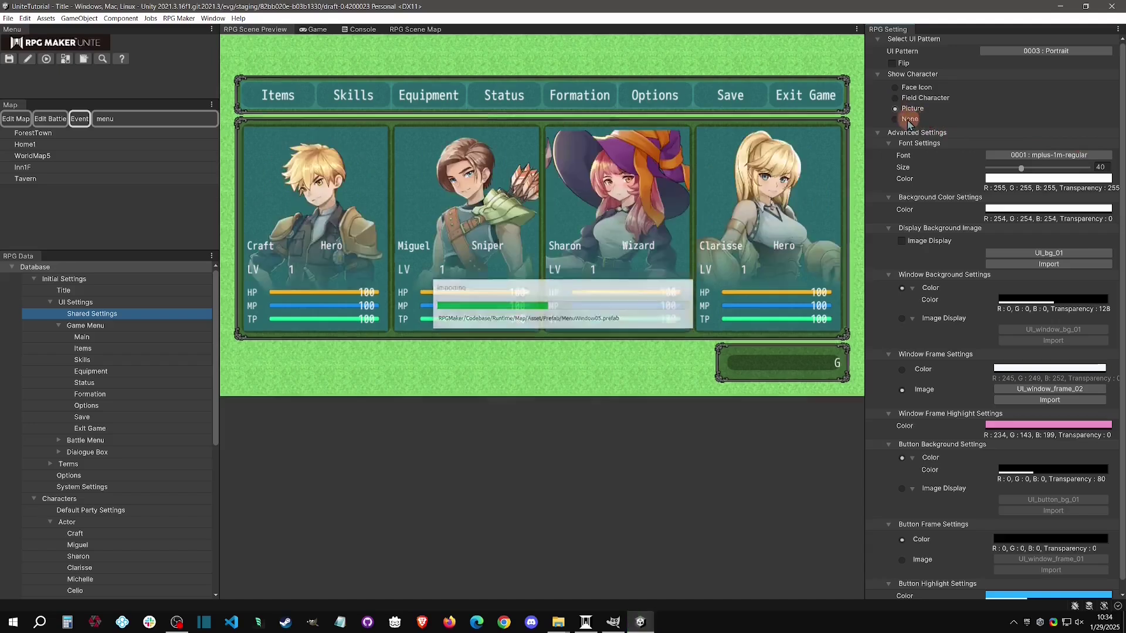
click(909, 121)
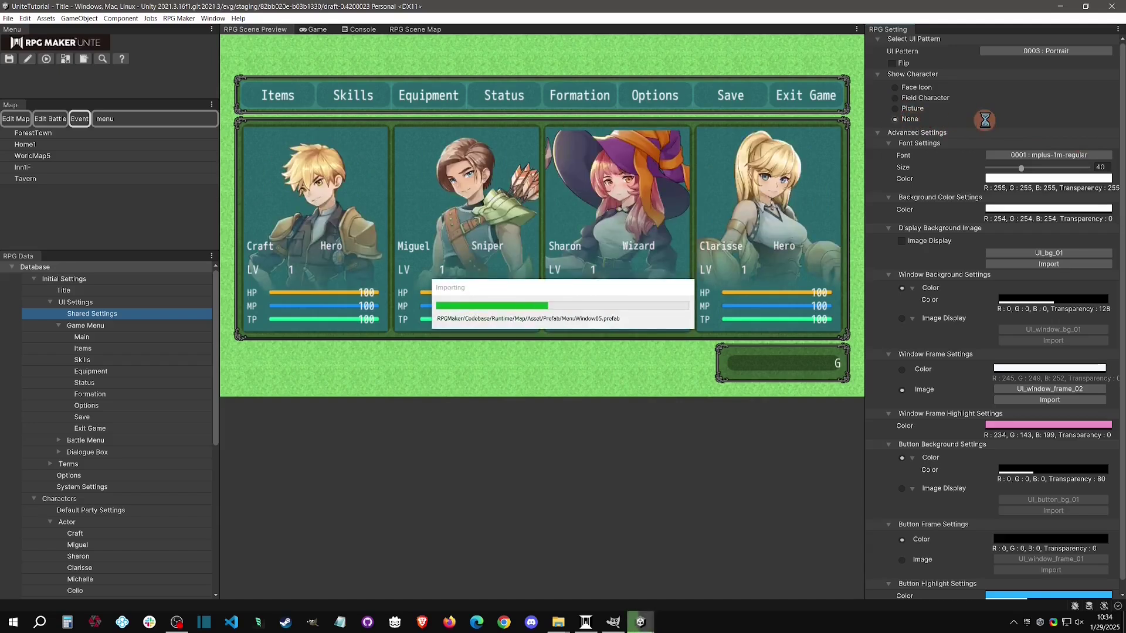
click(894, 108)
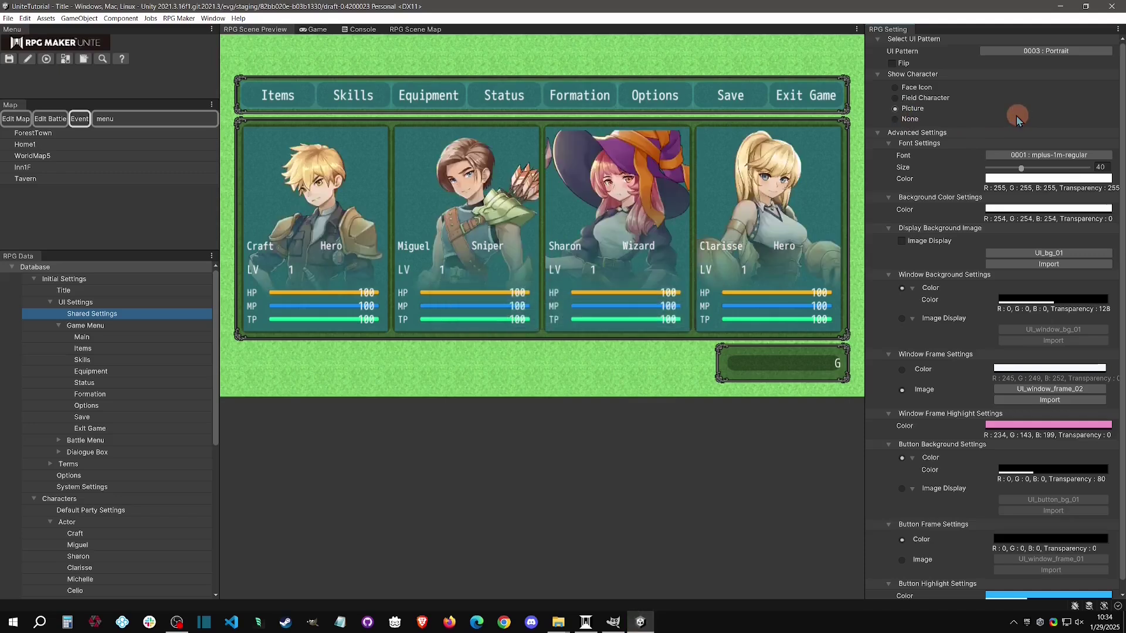
scroll(954, 119, down, 1)
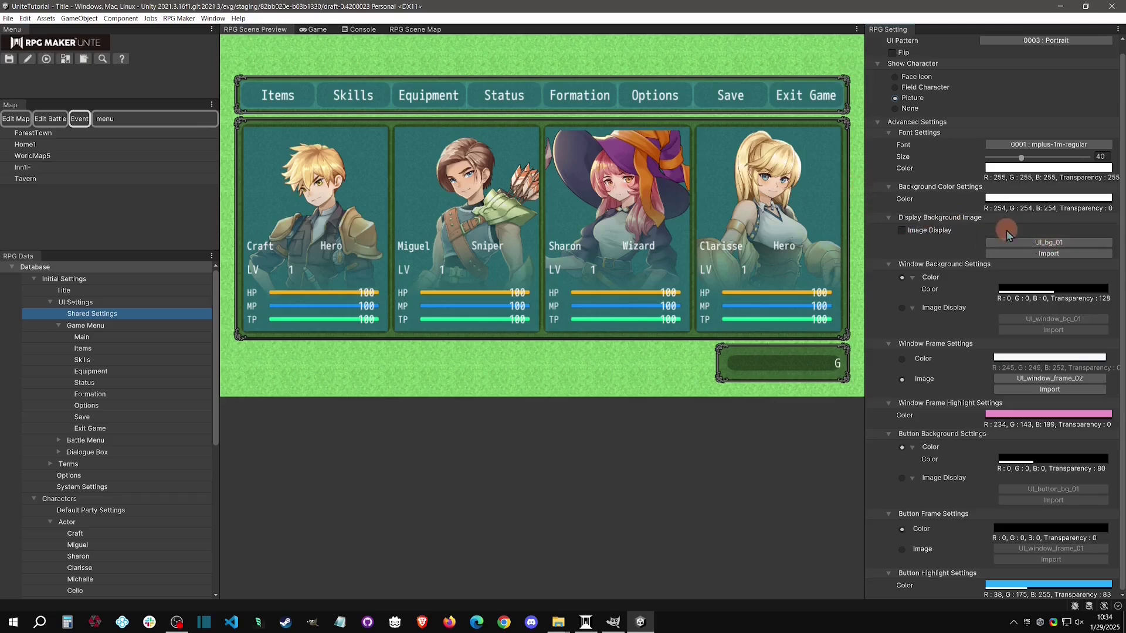
click(1031, 242)
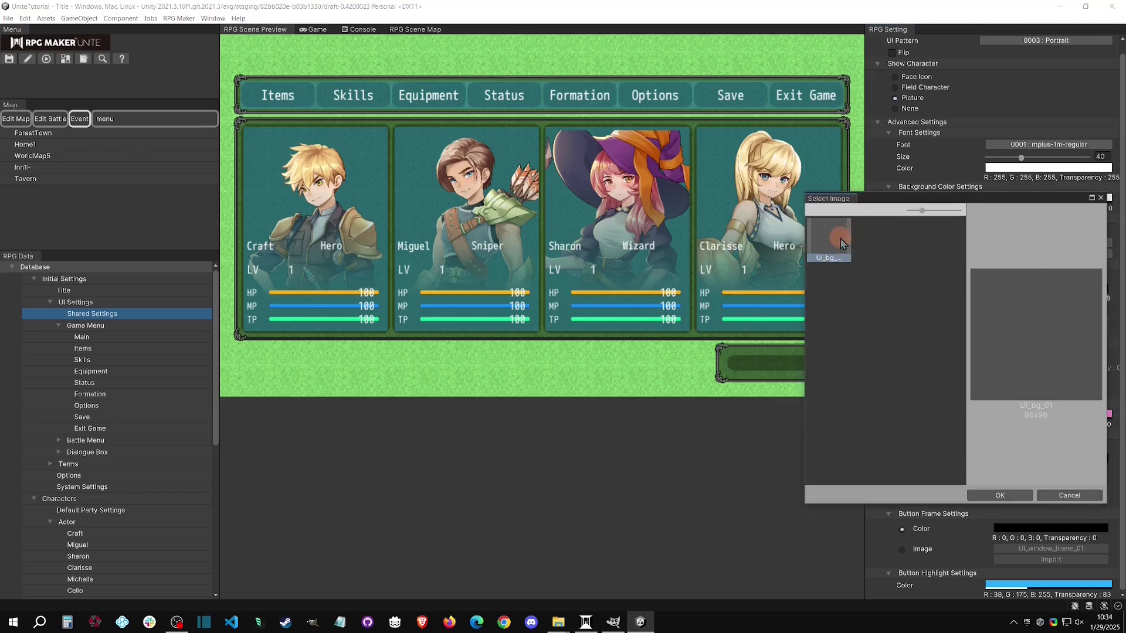
click(1042, 496)
click(897, 222)
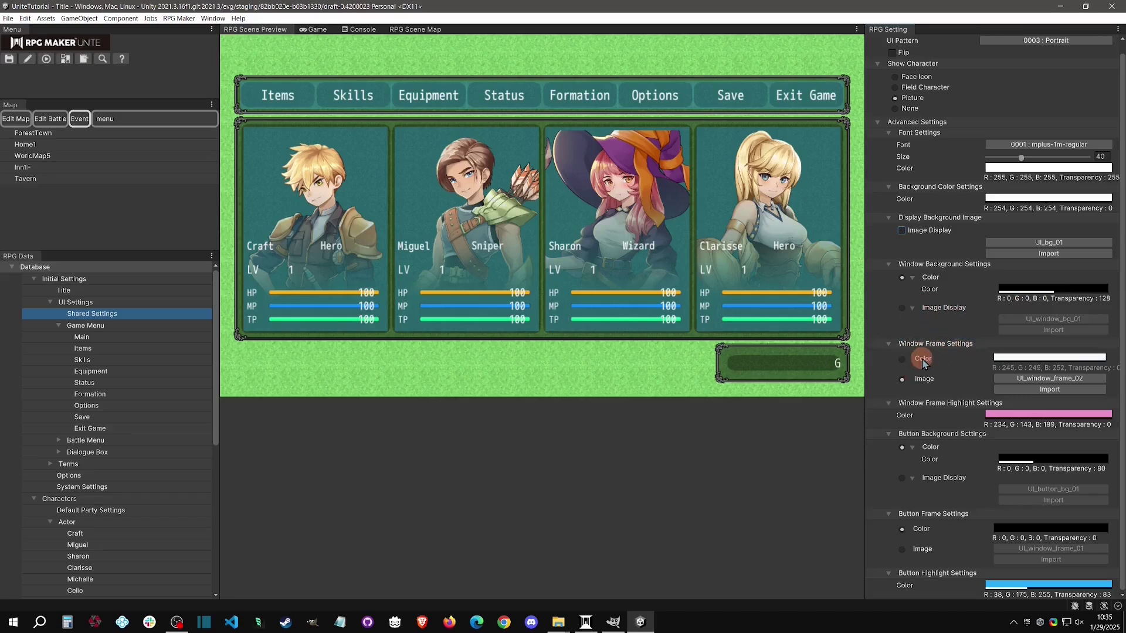
Set the Window Frame Settings image to the orange UI_window_frame_01 frame.
click(1019, 379)
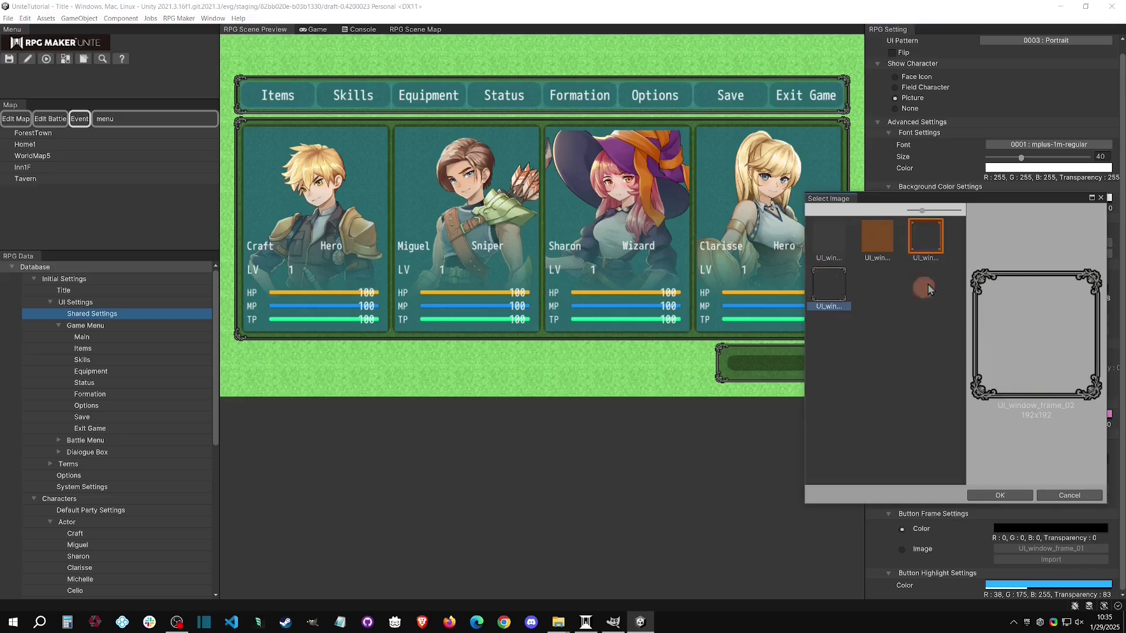
click(925, 246)
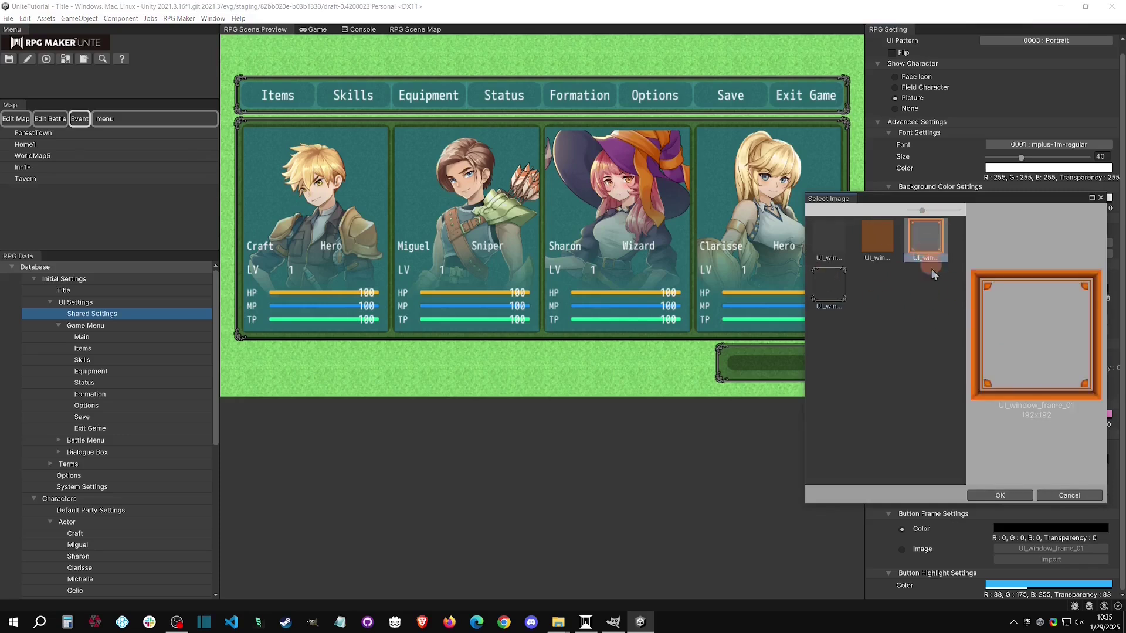
click(1000, 495)
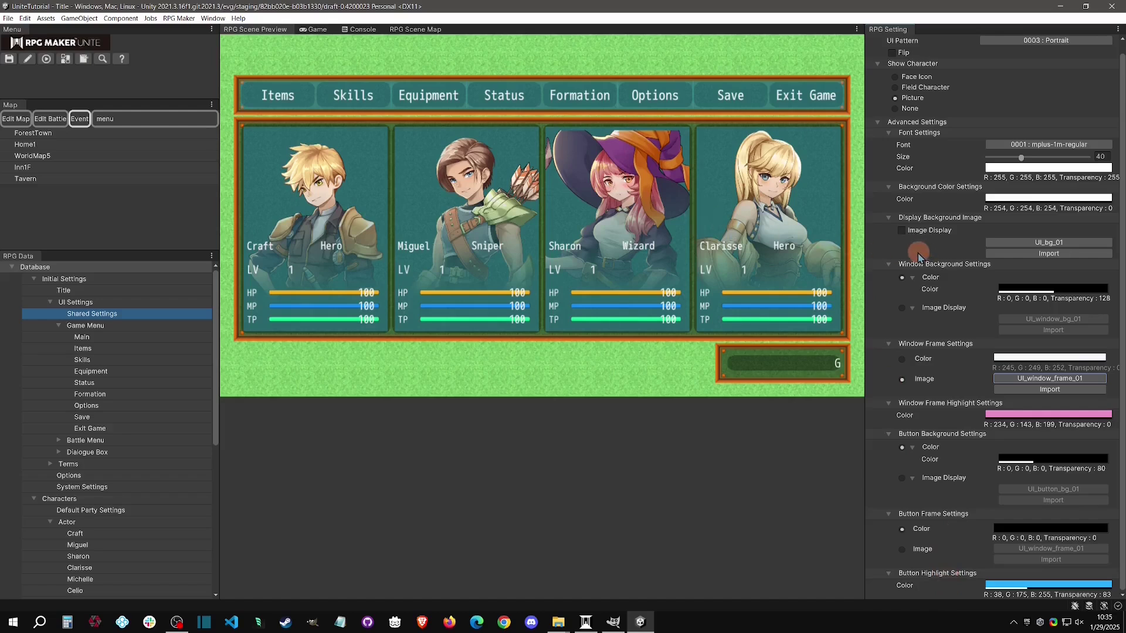
In a new Explorer tab, browse to Documents\Unity\UniteTutorial\Assets\RPGMaker\Storage\Images\Ui.
mouse_move(557, 622)
click(590, 579)
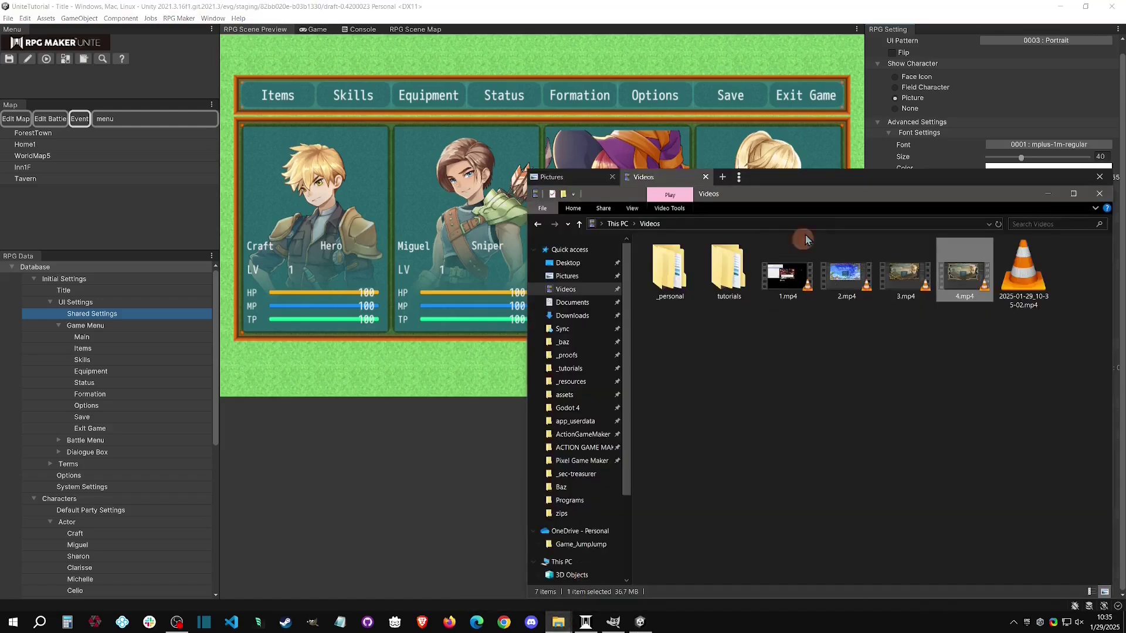
click(722, 177)
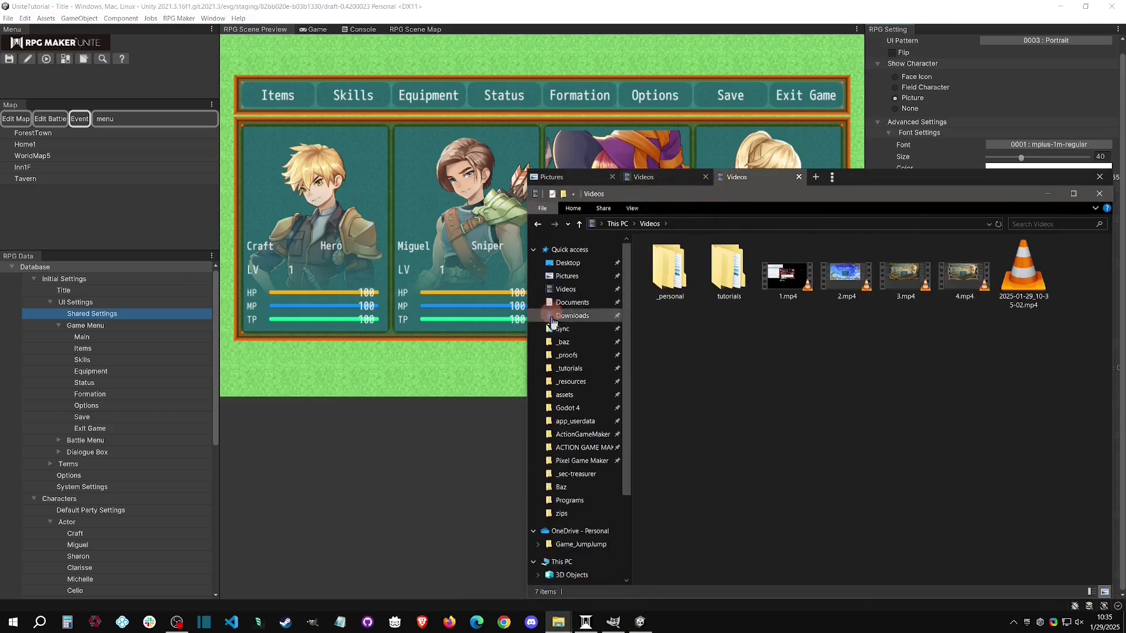
click(572, 302)
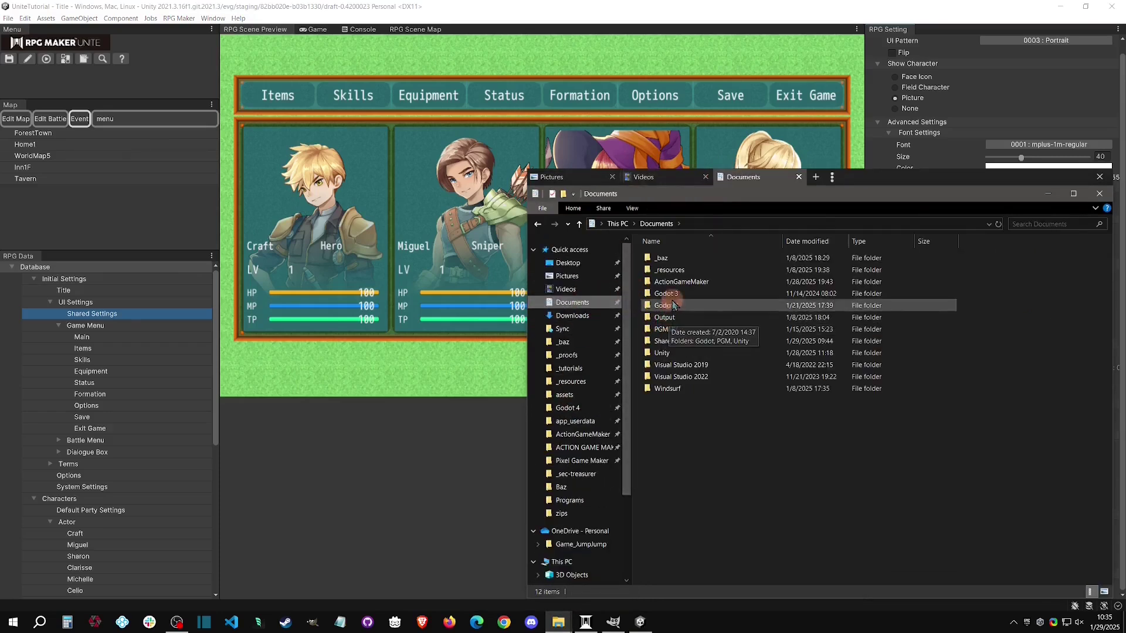
double_click(677, 352)
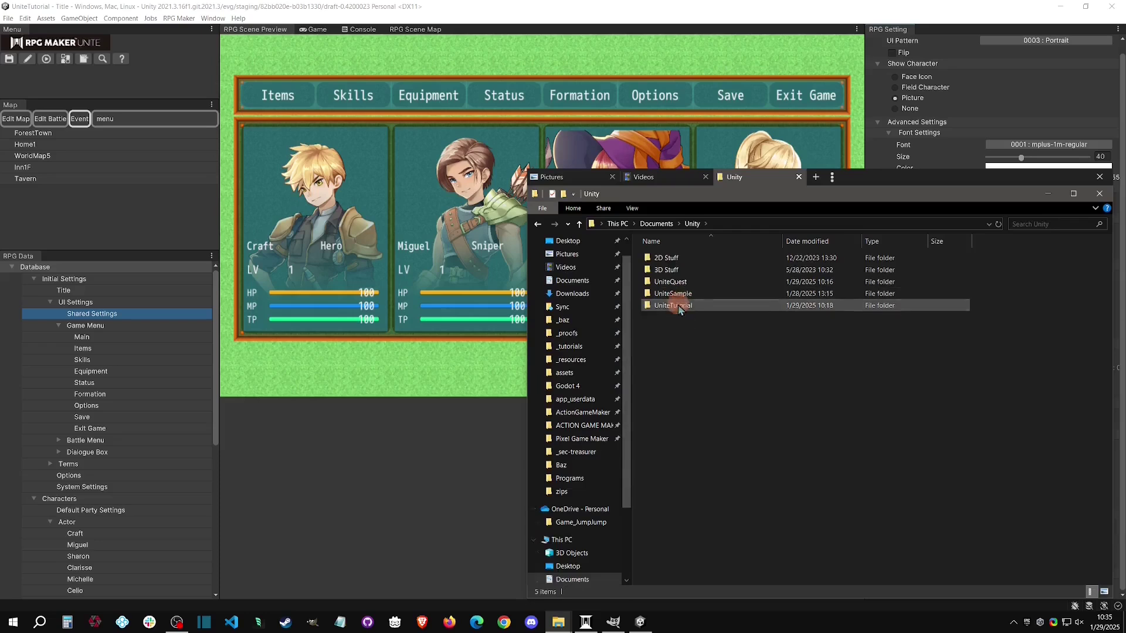
double_click(679, 305)
double_click(674, 258)
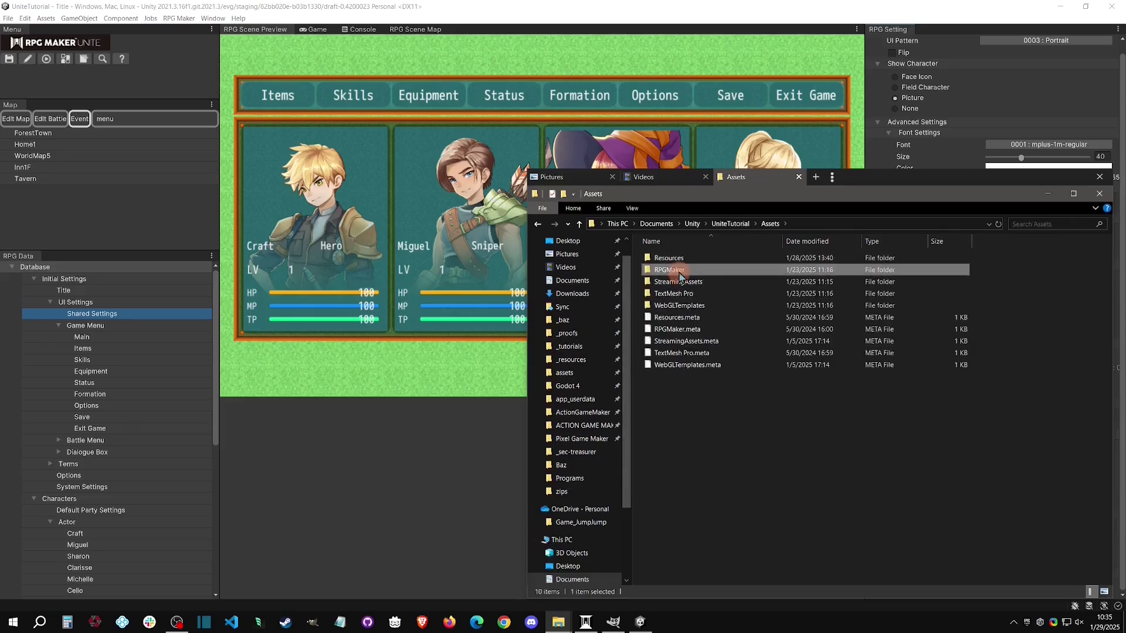
double_click(680, 275)
click(676, 317)
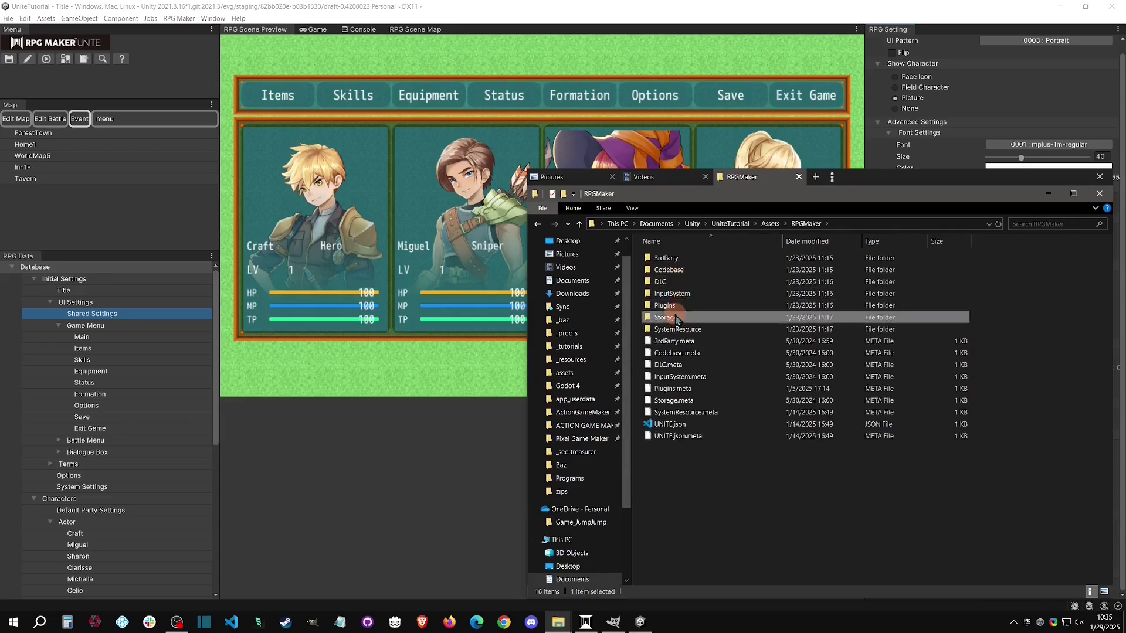
double_click(677, 317)
double_click(677, 341)
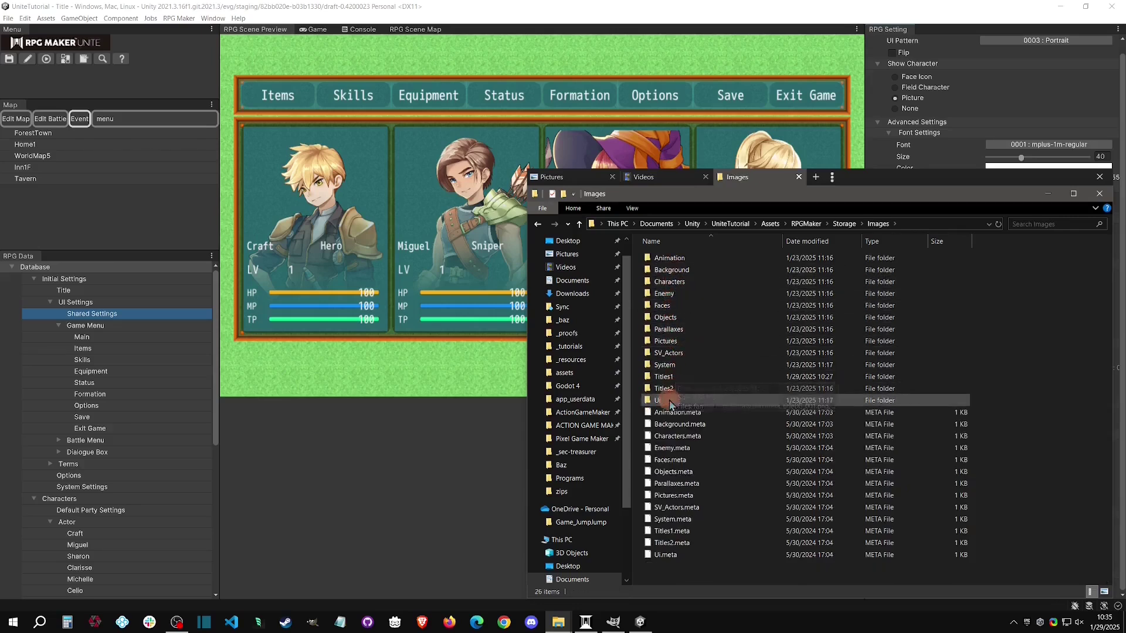
double_click(670, 404)
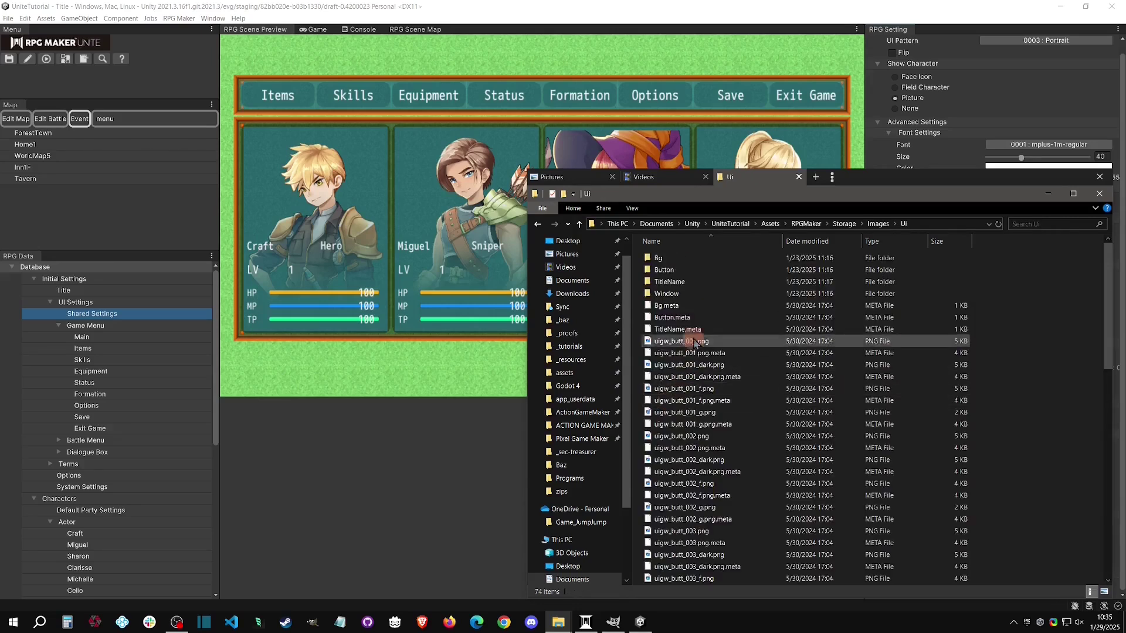
Open UI_window_frame_01.png from the Ui\Window folder in GIMP.
double_click(683, 271)
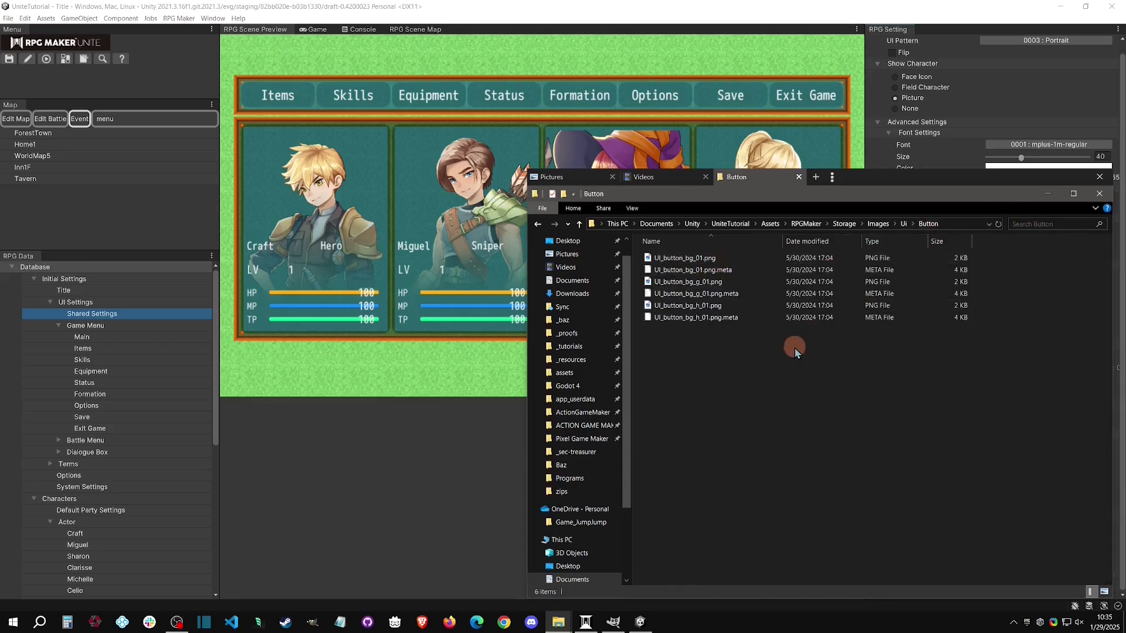
ctrl+scroll(793, 347, up, 3)
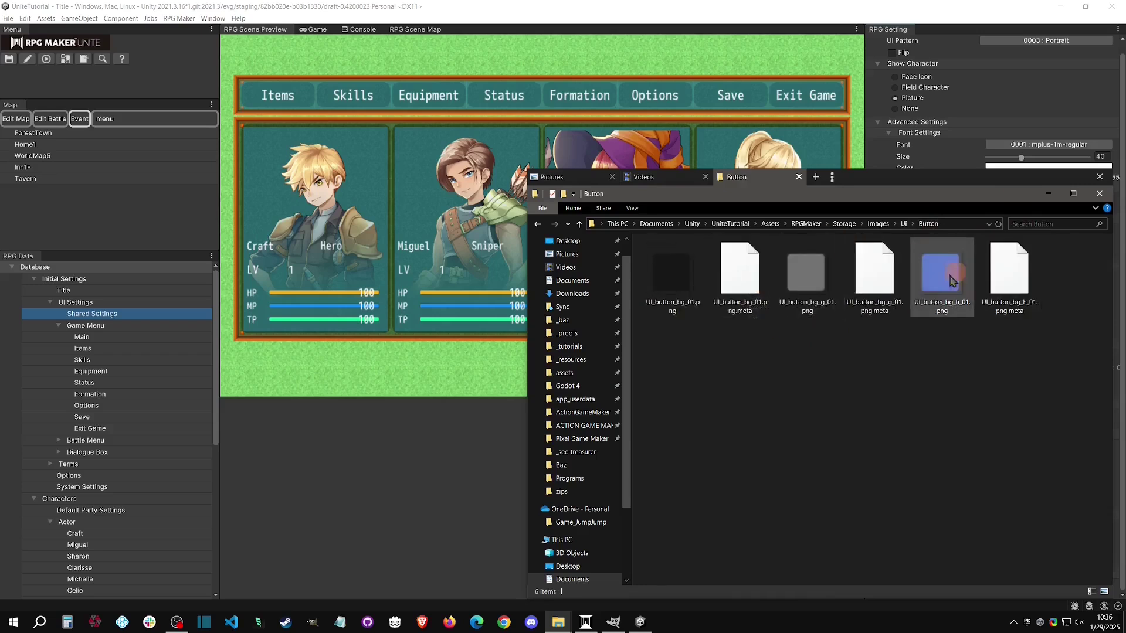
click(904, 223)
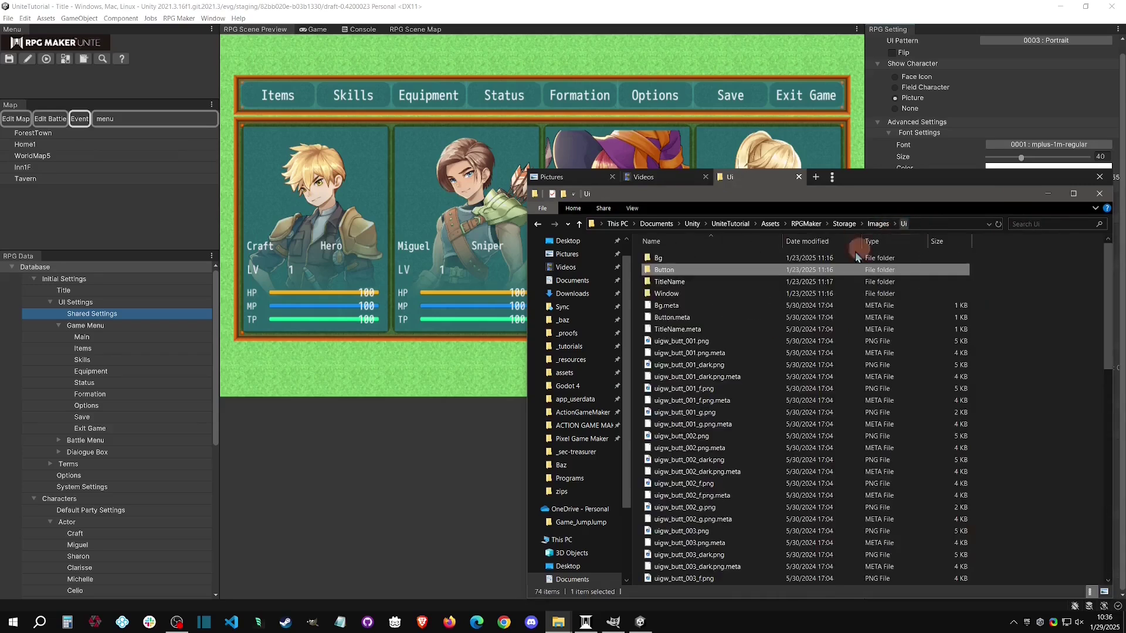
double_click(683, 294)
ctrl+scroll(733, 294, up, 3)
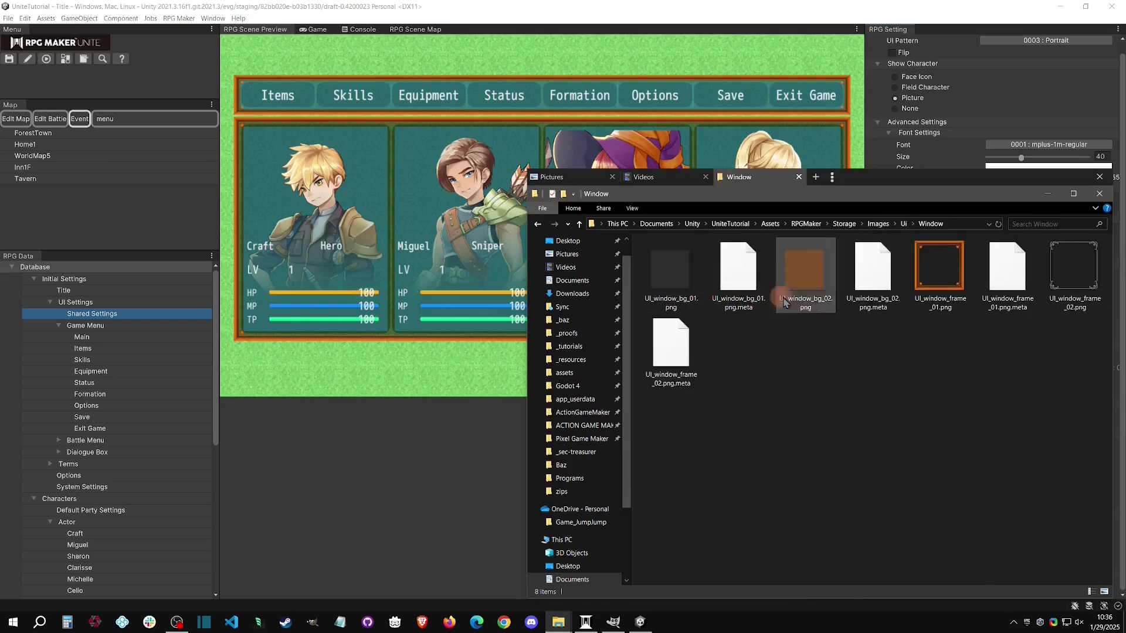
right_click(940, 267)
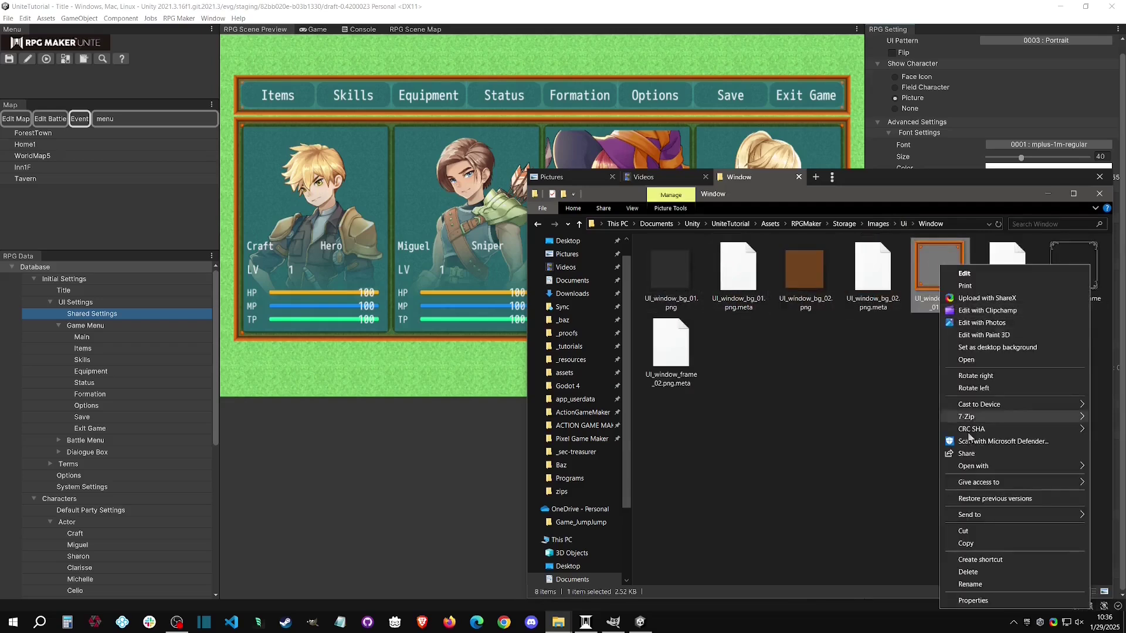
mouse_move(973, 466)
click(902, 480)
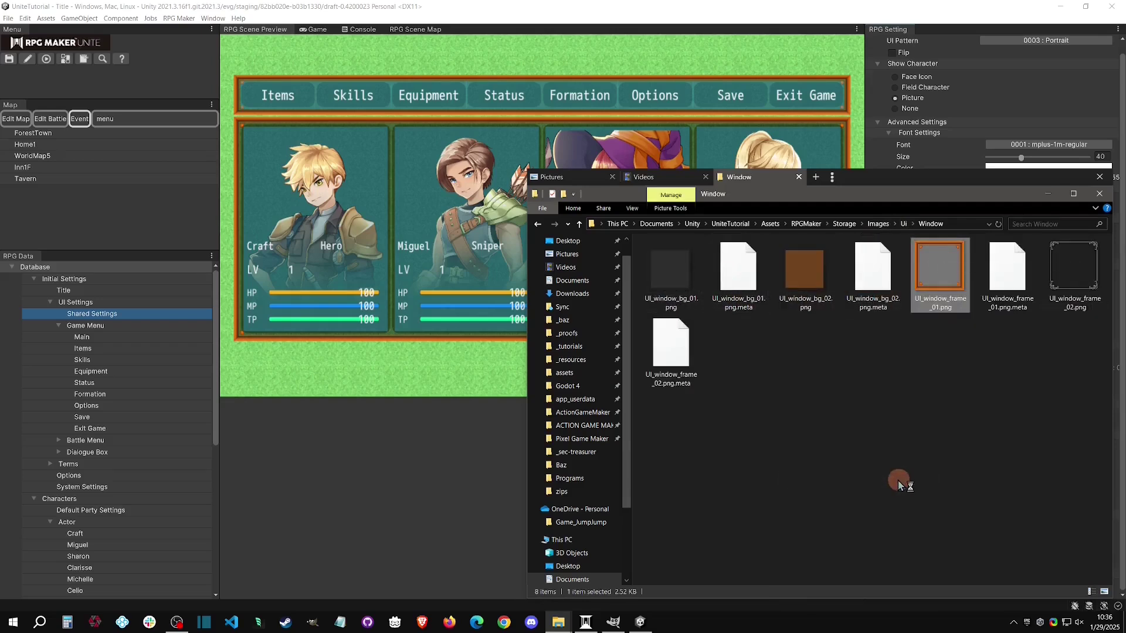
Switch from GIMP back to the RPG Maker Unite editor using the taskbar.
ctrl+scroll(560, 335, up, 3)
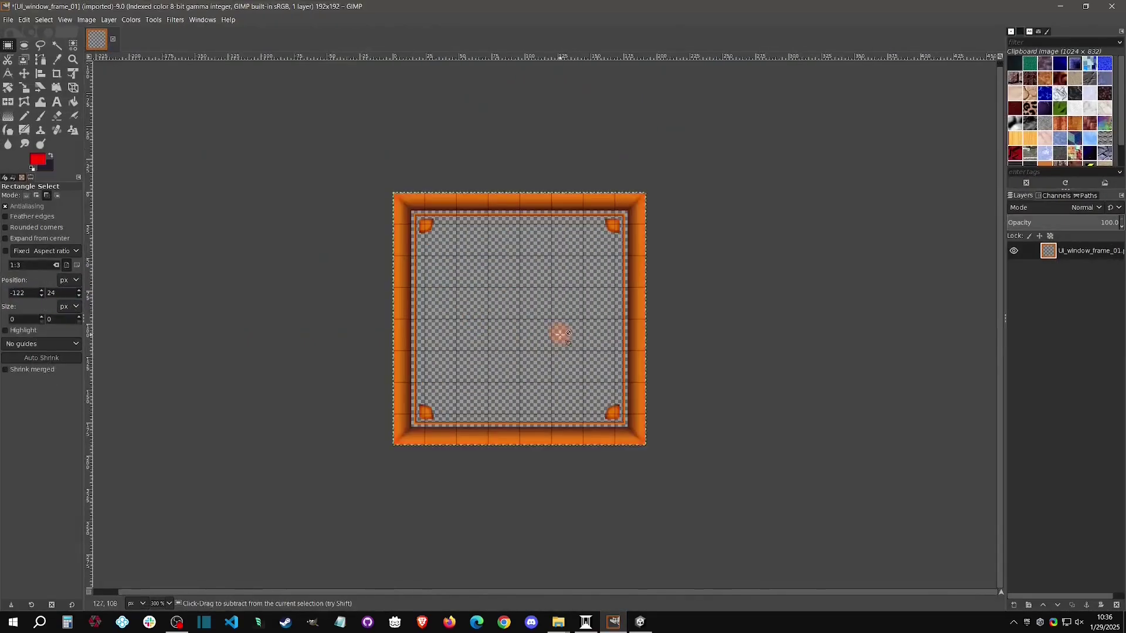
click(558, 623)
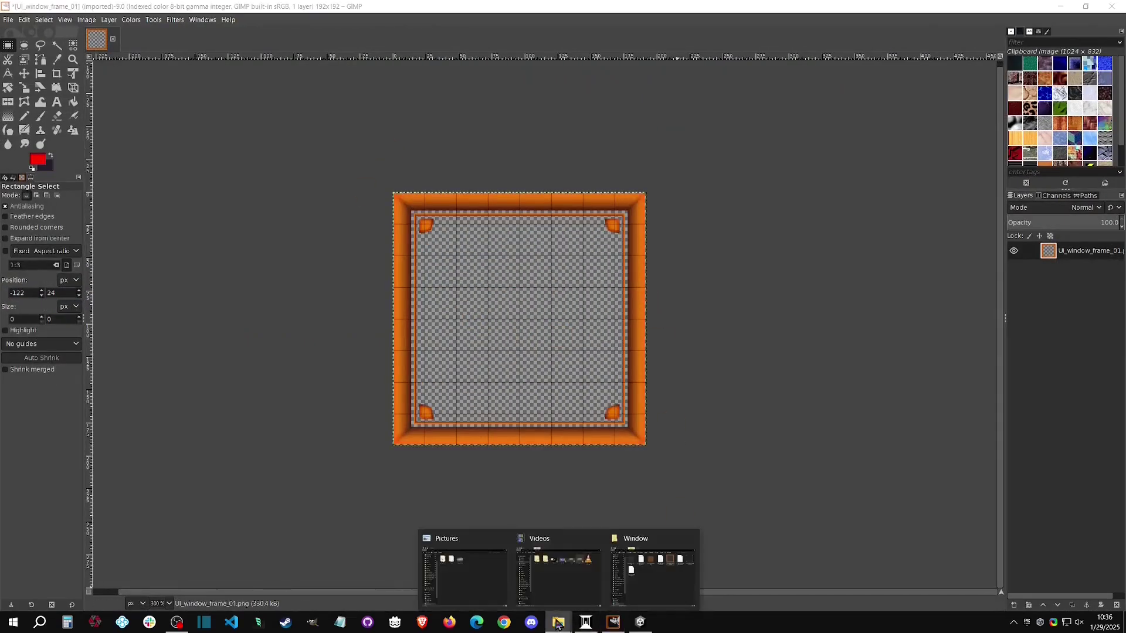
mouse_move(655, 582)
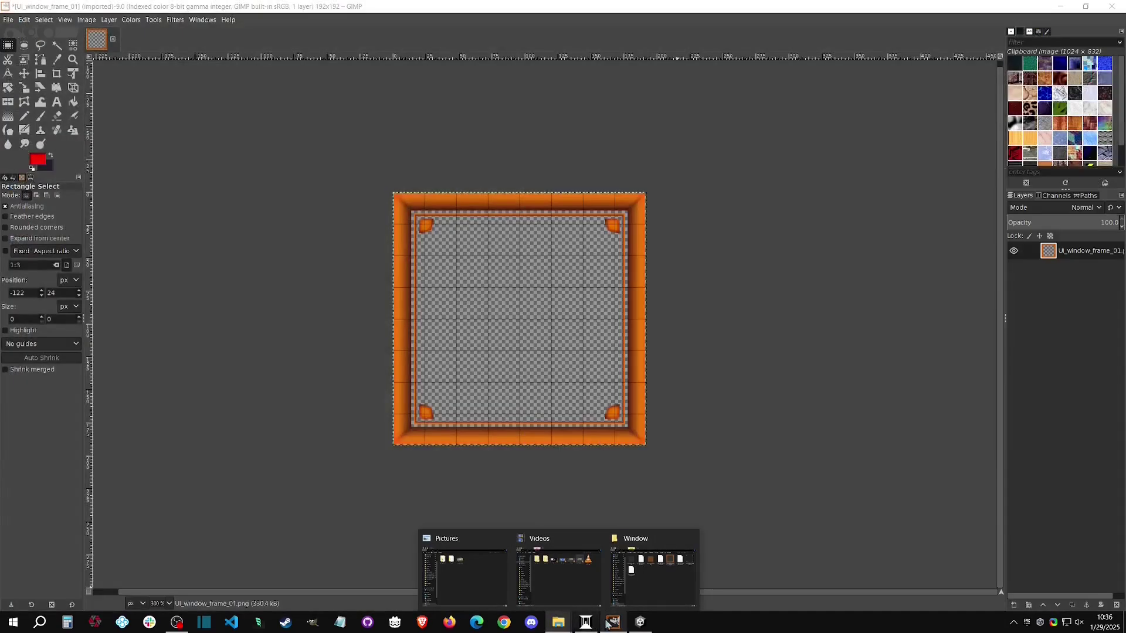
click(639, 622)
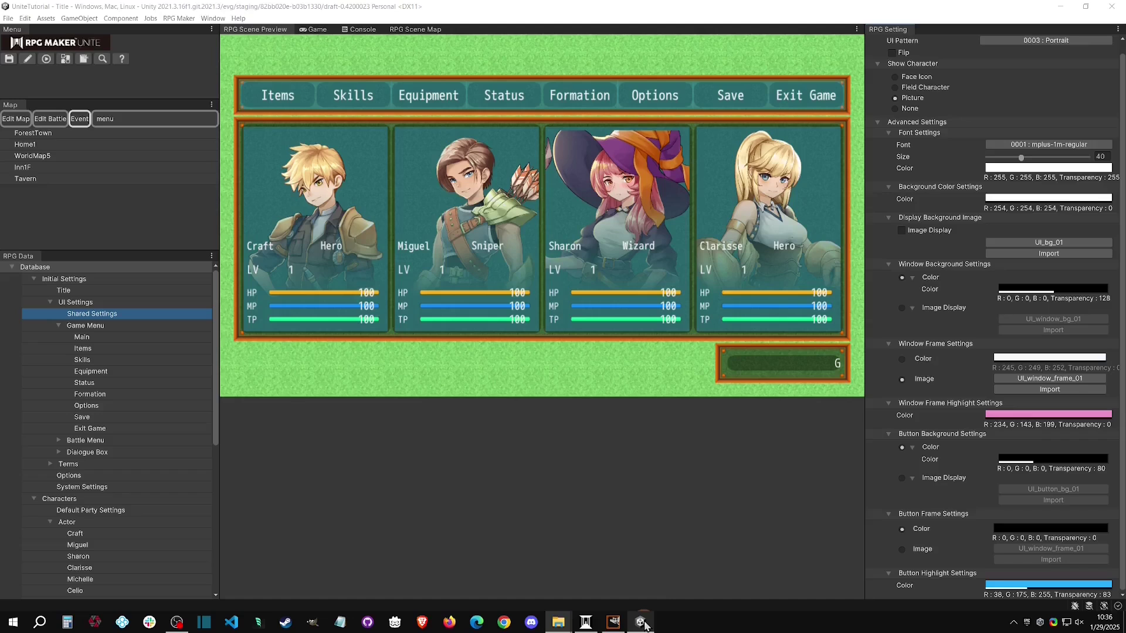
Start a window frame import, then move through Title and Shared Settings to Game Menu > Main.
click(1047, 391)
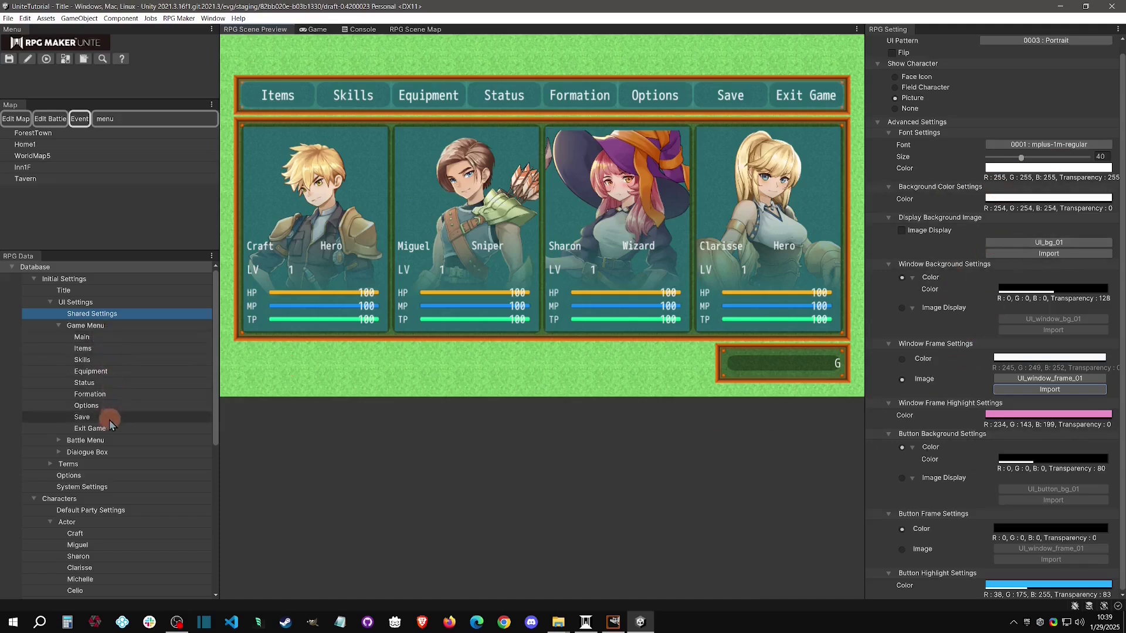
click(86, 292)
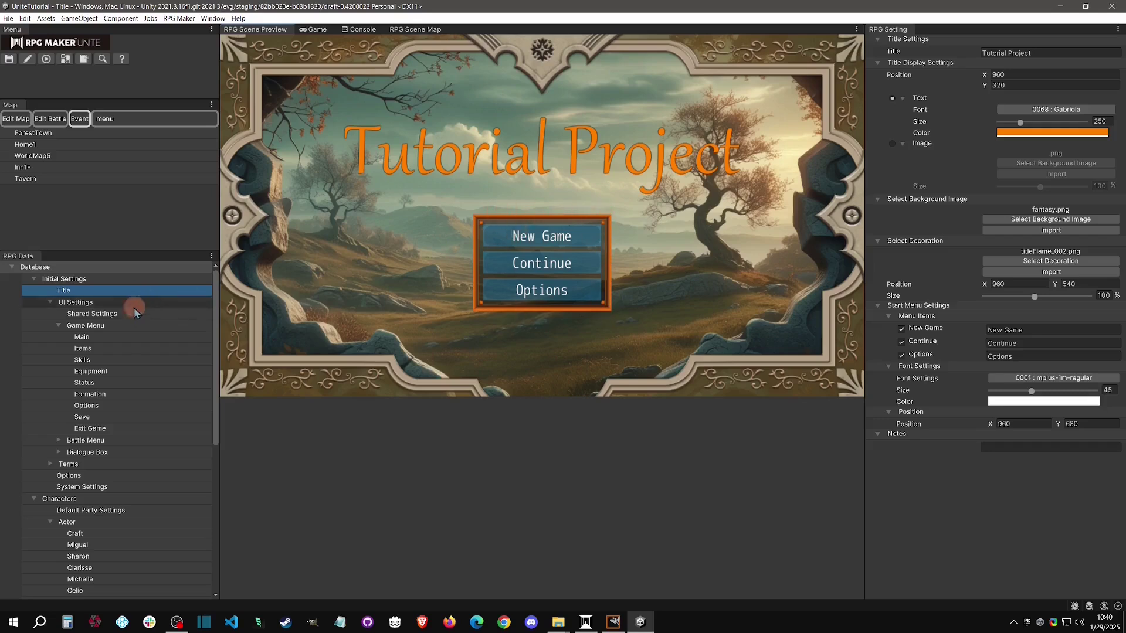
click(118, 314)
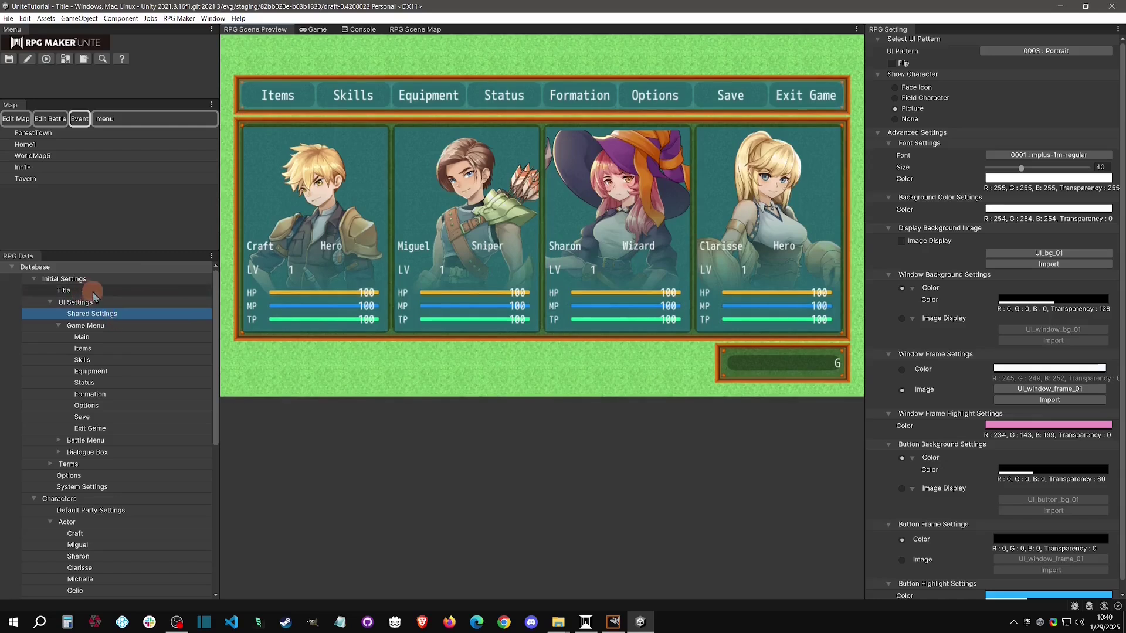
click(103, 340)
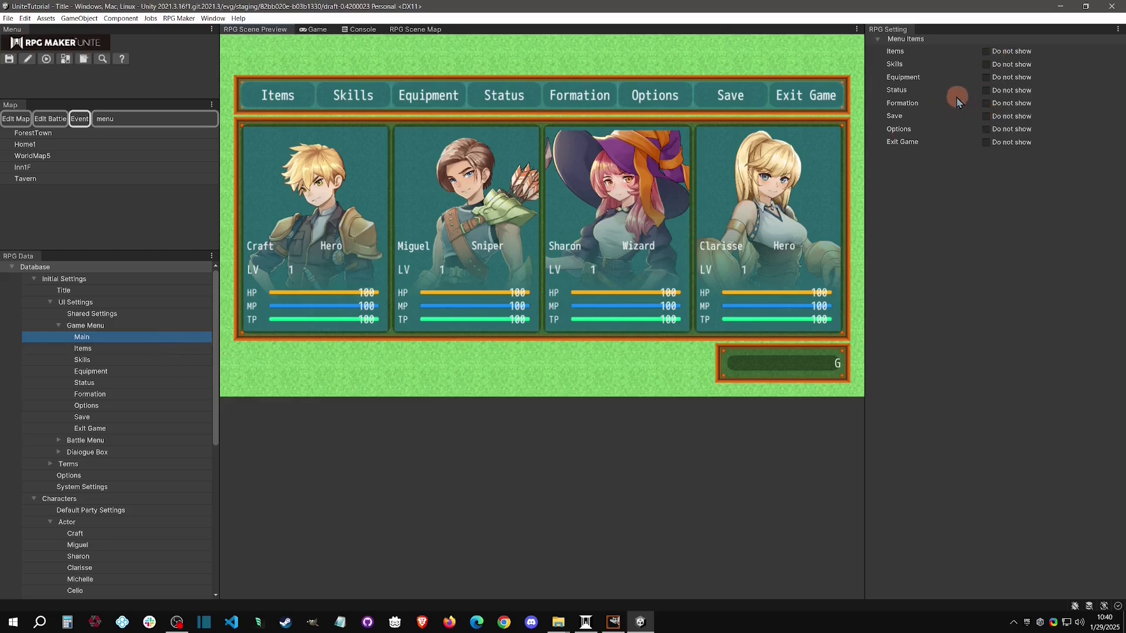
Hide Formation from the main game menu, leaving Options and Exit Game shown, then select Items.
click(986, 130)
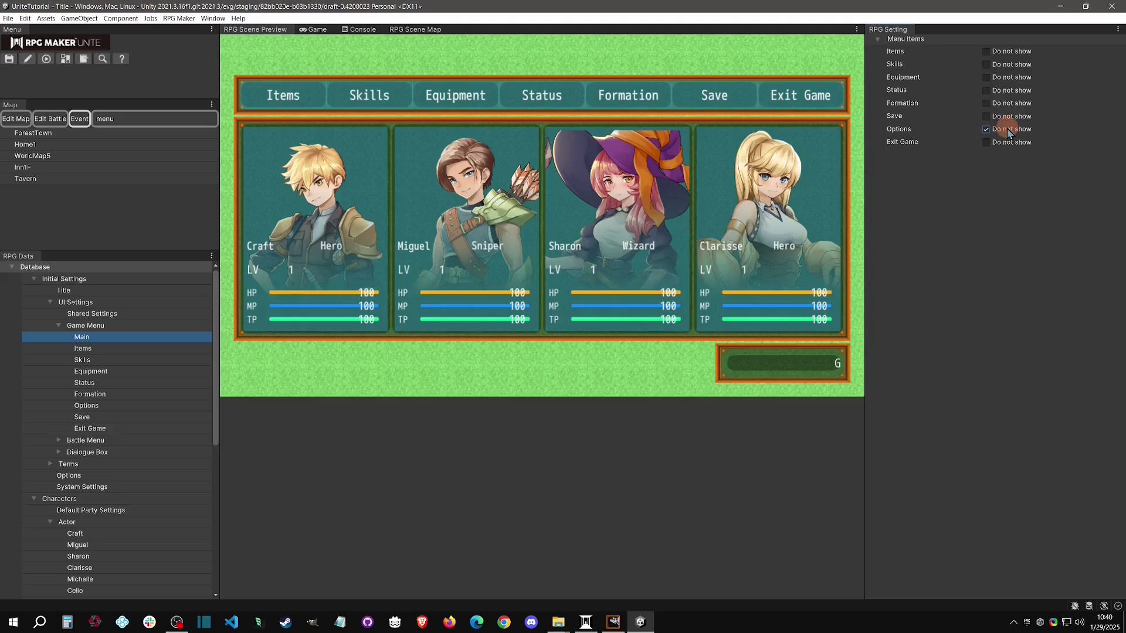
click(987, 144)
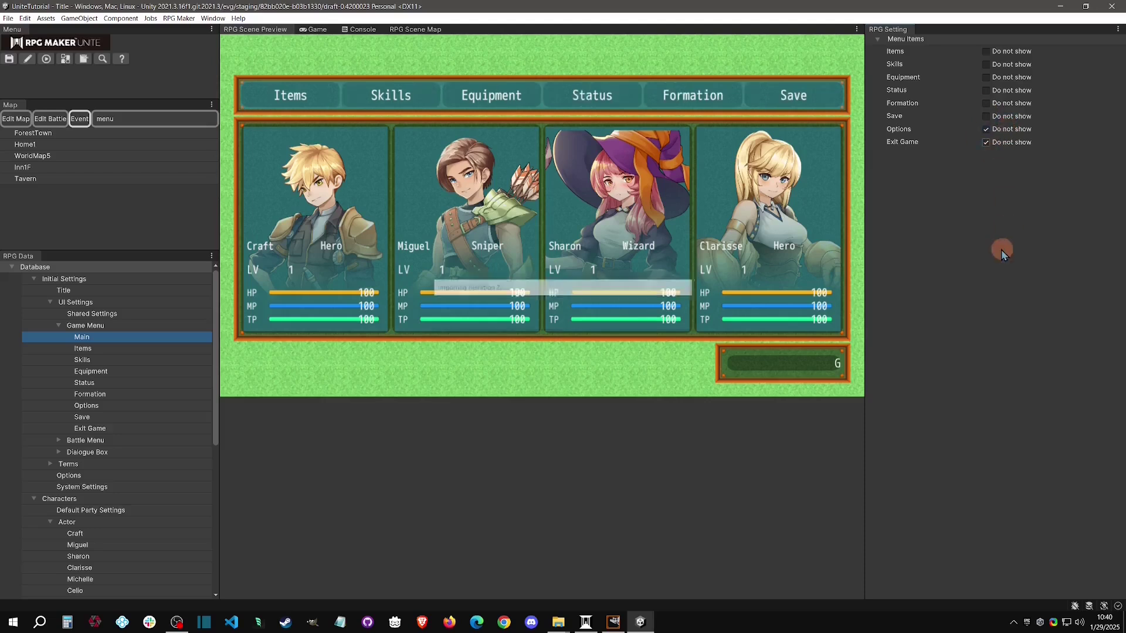
click(986, 129)
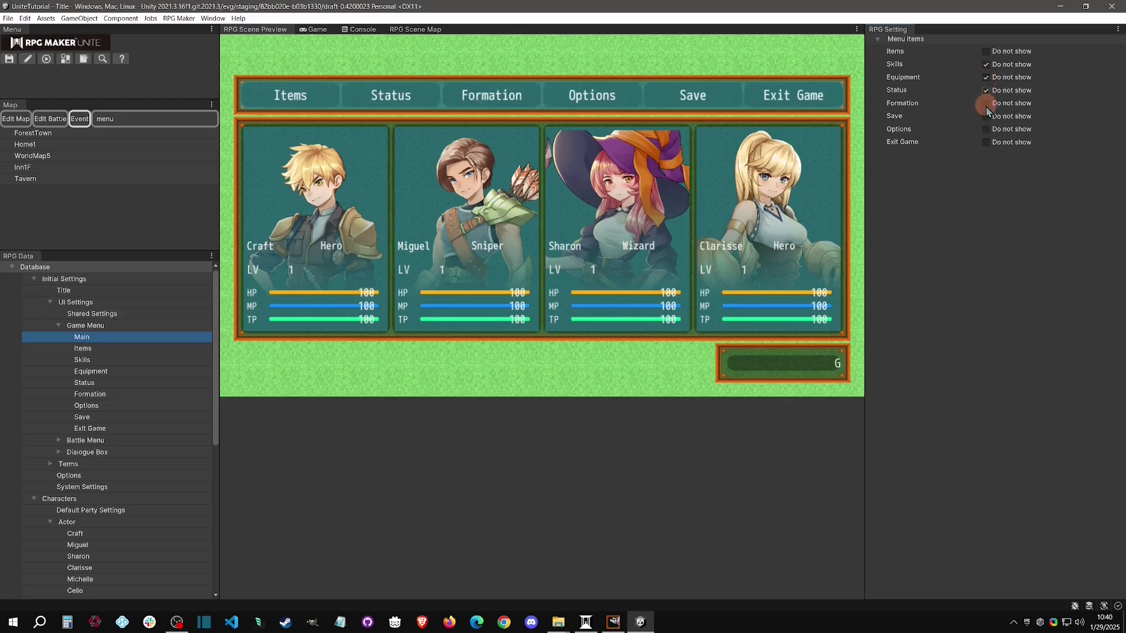
click(985, 104)
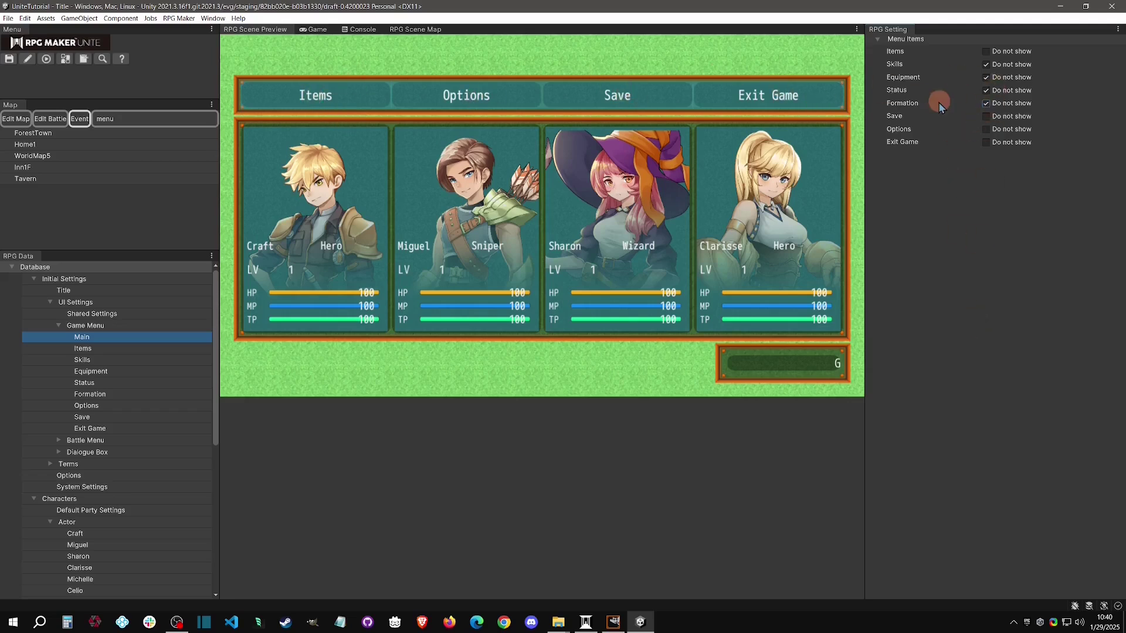
click(115, 349)
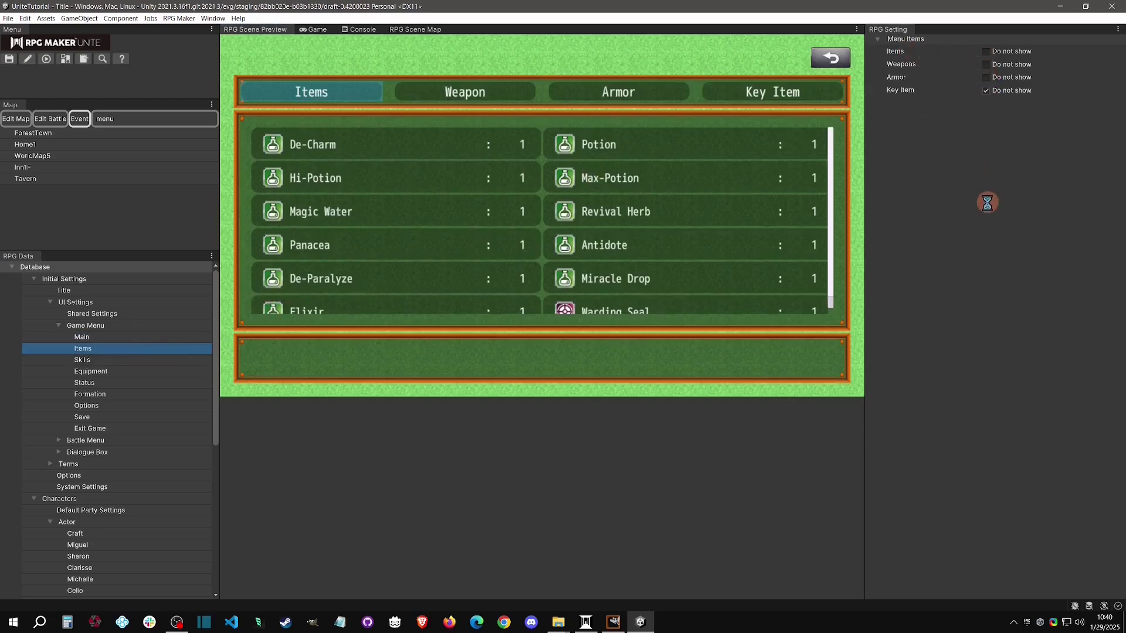
Show the Key Item category on the Items page again, then move to the Skills page.
click(985, 91)
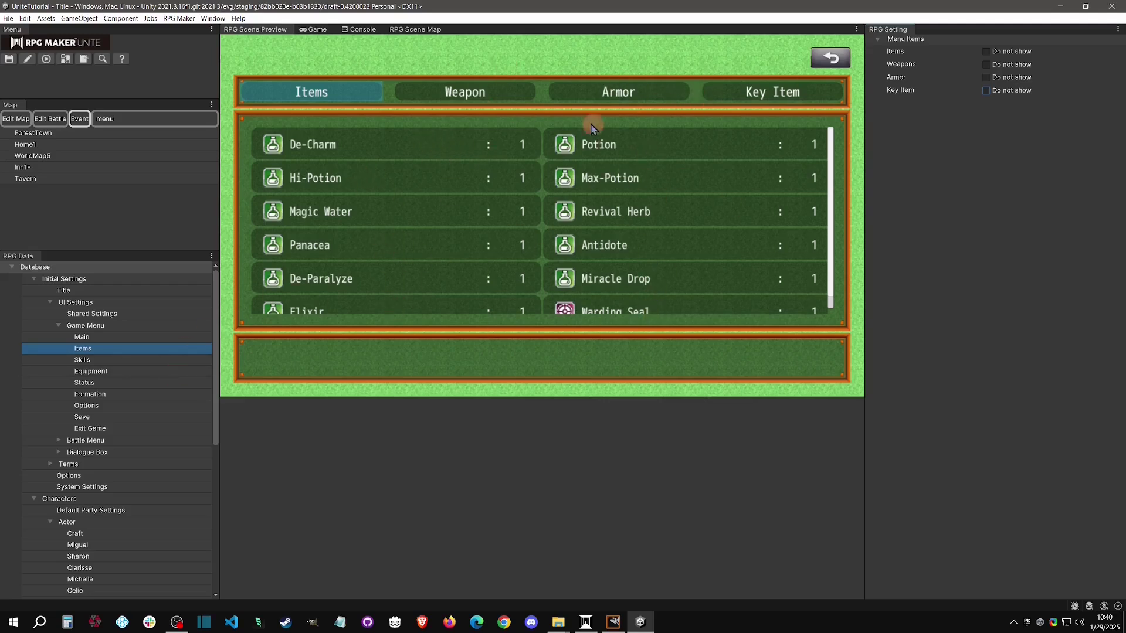
click(113, 359)
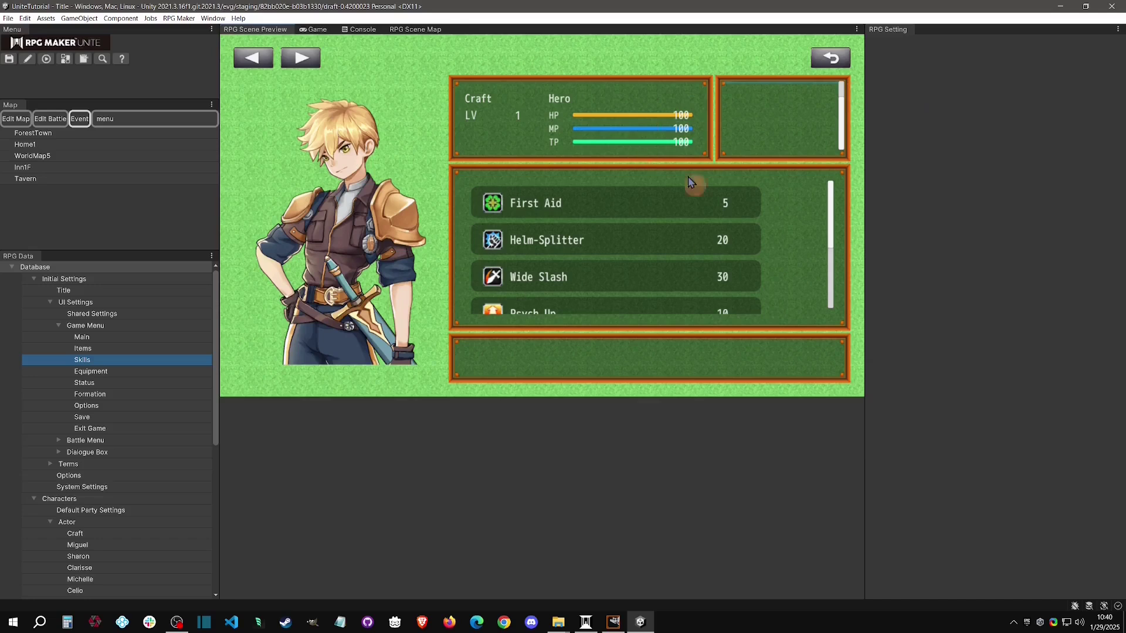
Preview the Equipment, Status, Options, Save and Exit Game pages, then collapse Game Menu.
click(114, 371)
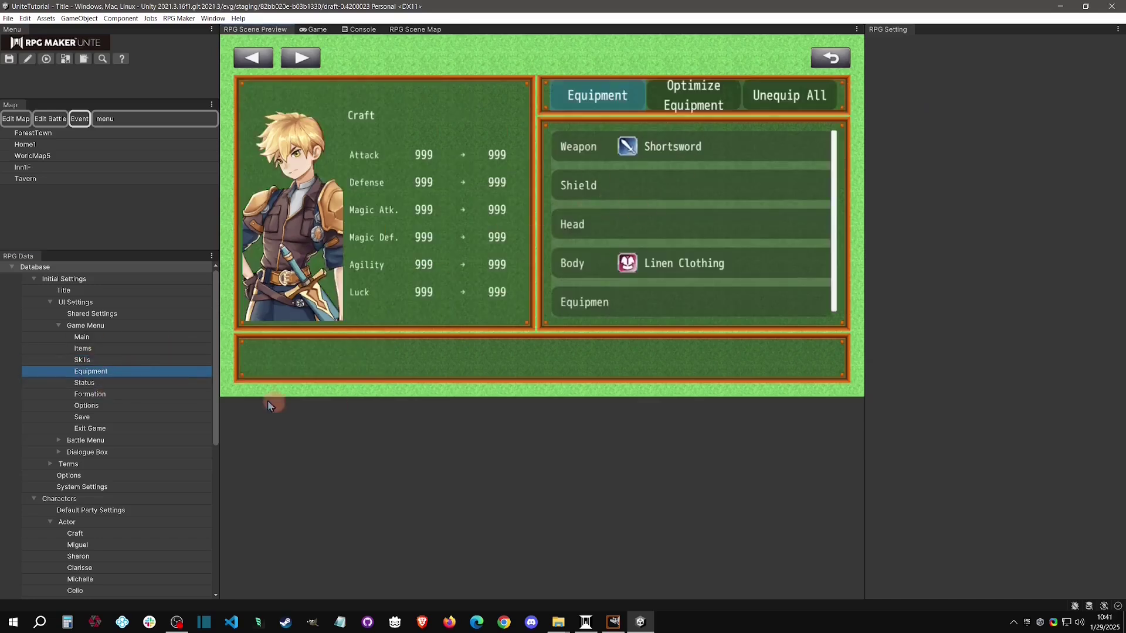
click(104, 384)
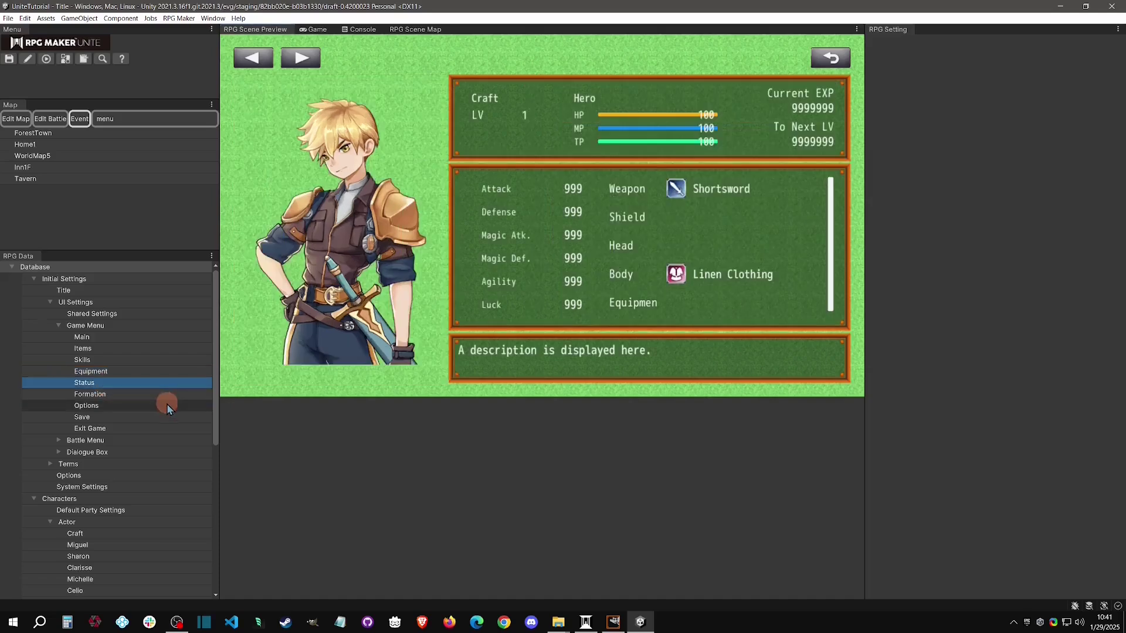
click(117, 394)
click(133, 407)
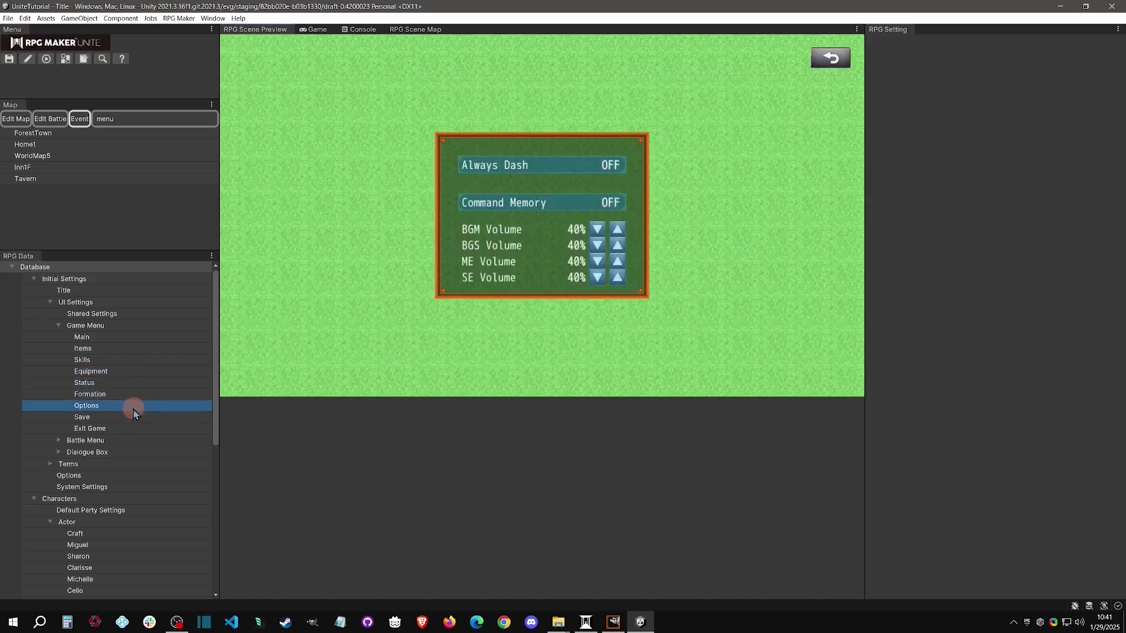
click(116, 418)
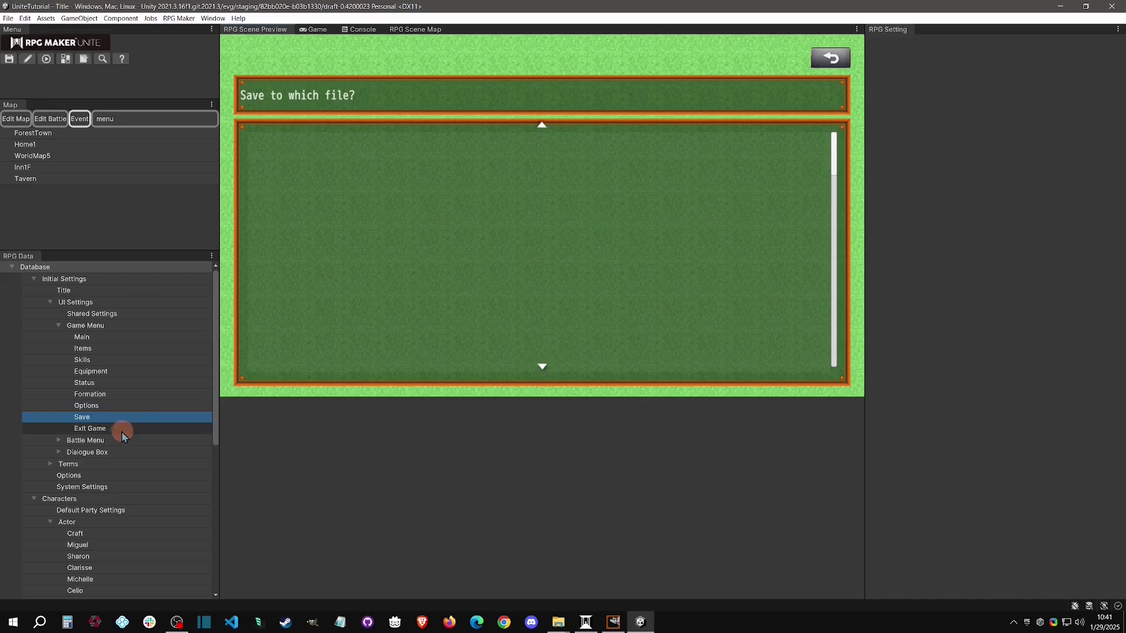
click(121, 431)
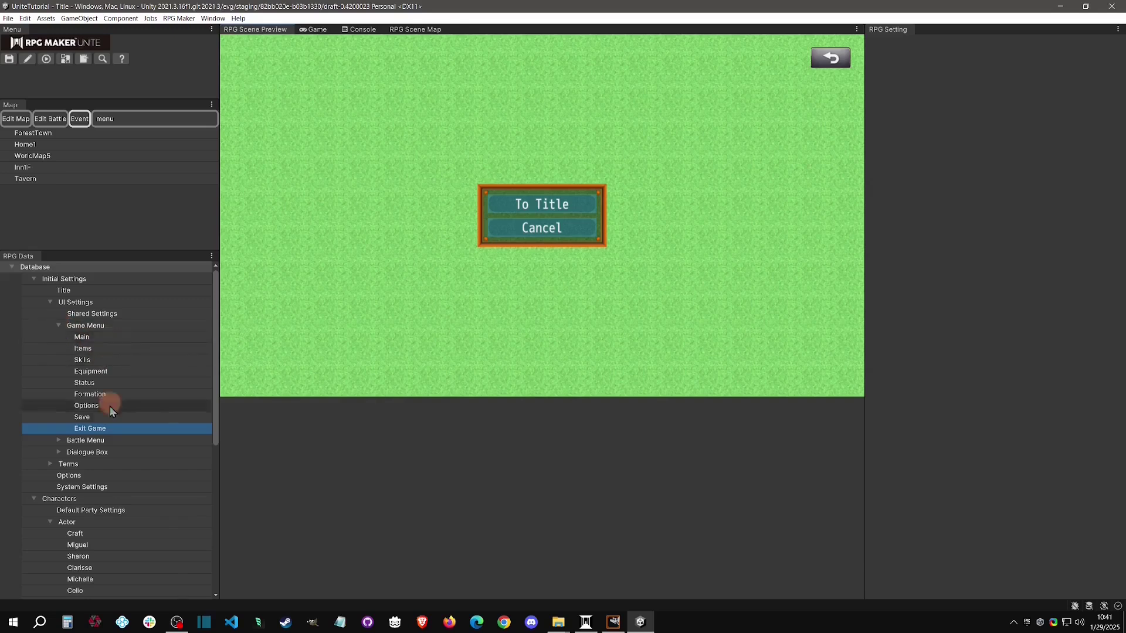
click(58, 326)
Open Battle Menu > Main and test hiding HP and TP gauges, leaving all gauges shown.
click(58, 337)
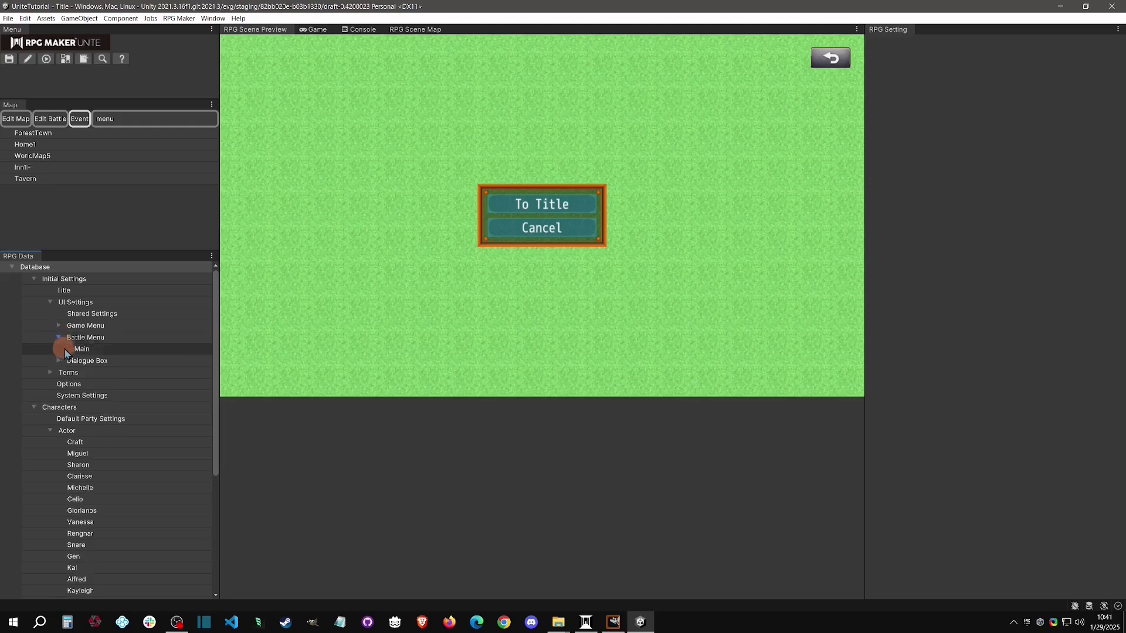
click(166, 350)
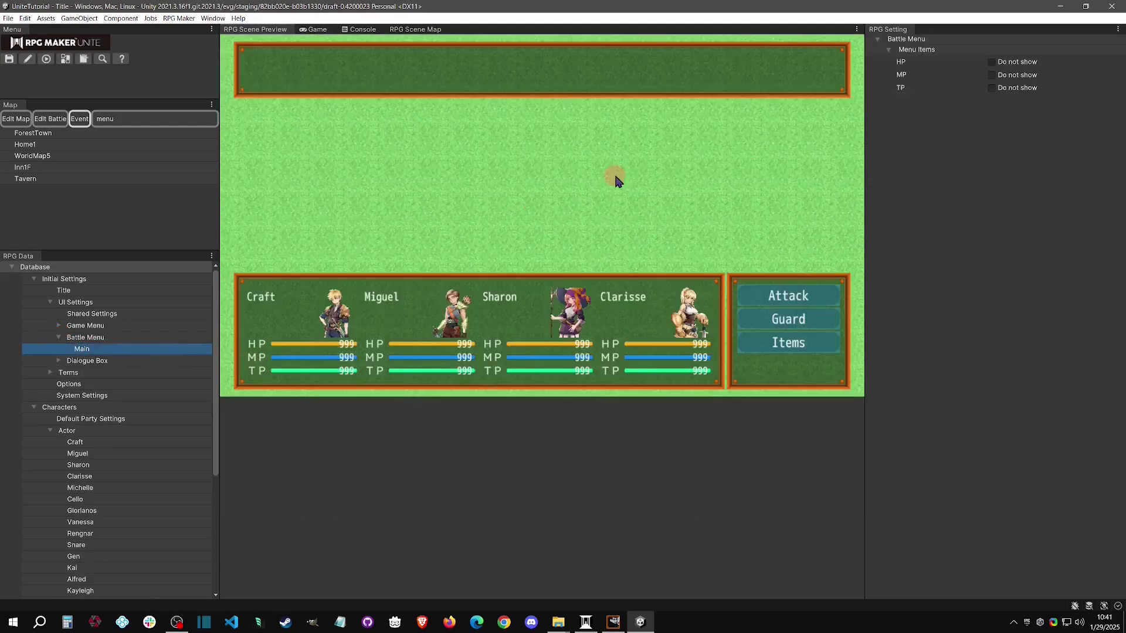
click(991, 62)
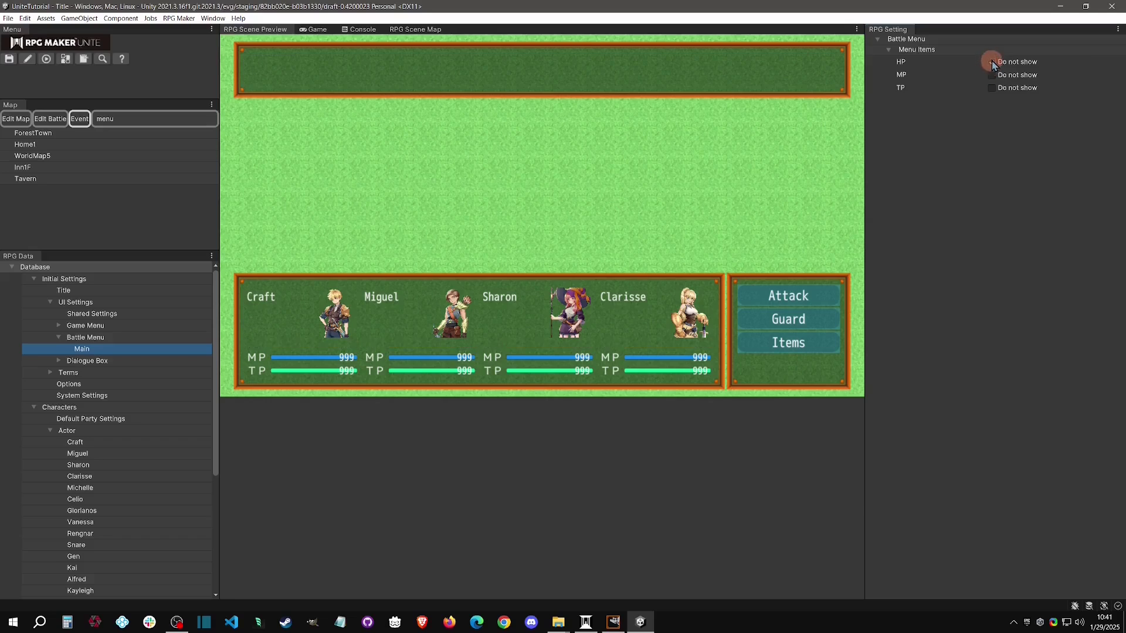
click(990, 62)
click(992, 88)
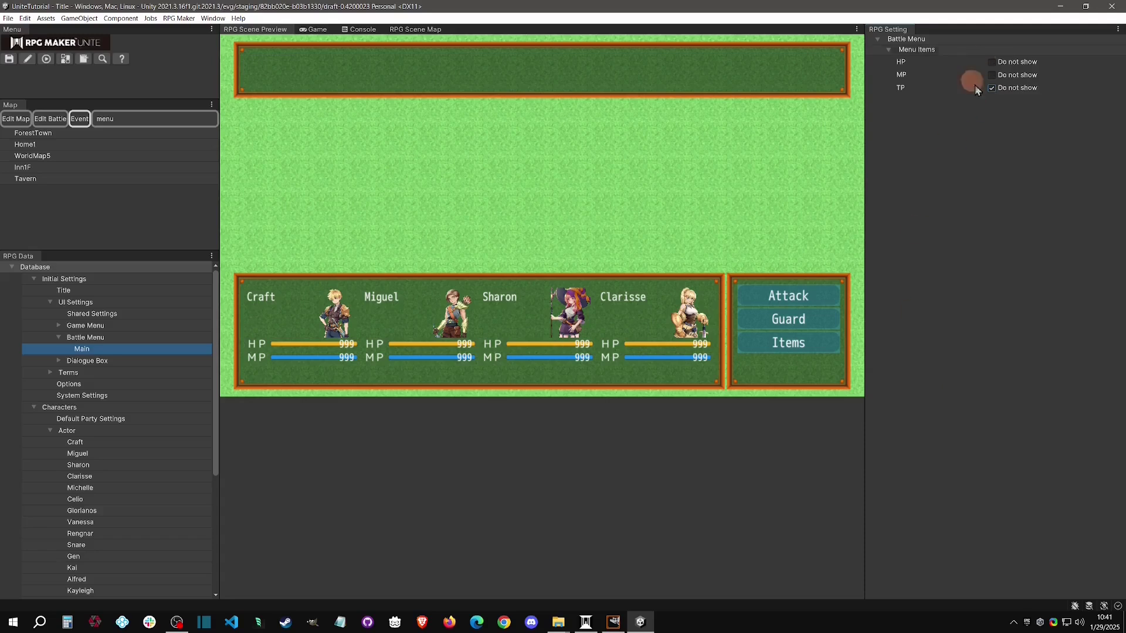
click(991, 89)
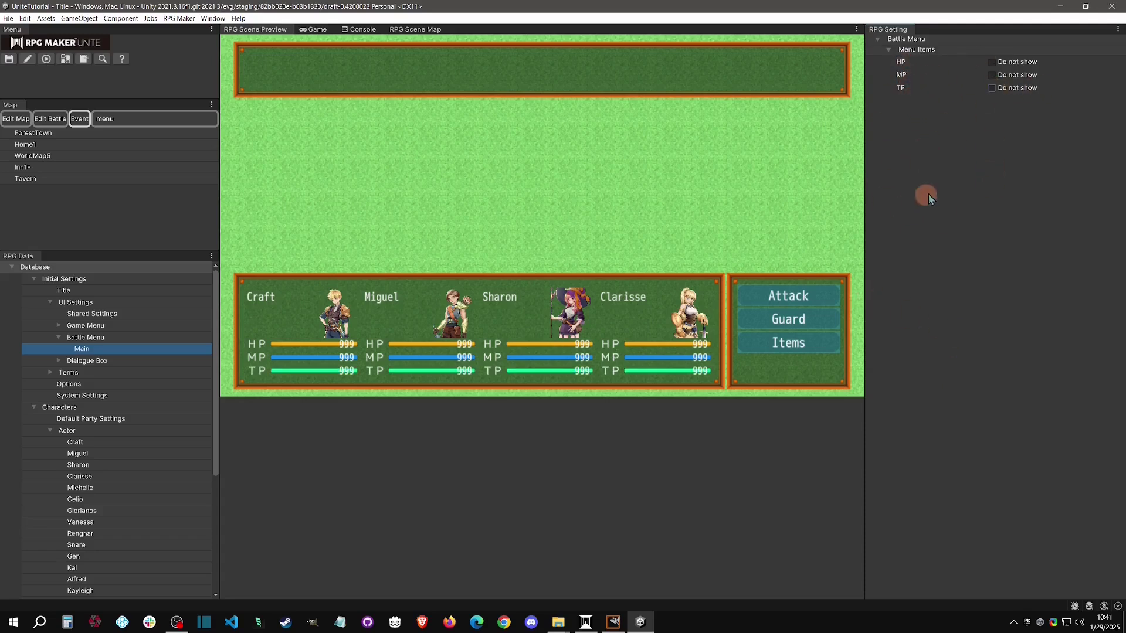
click(117, 360)
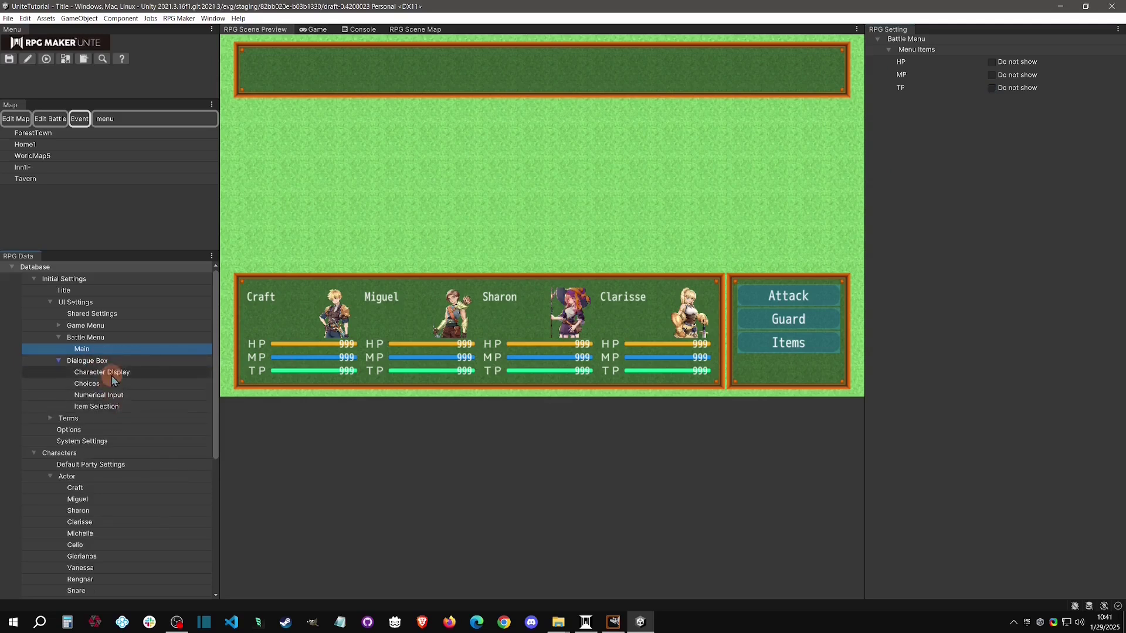
Try Face Icon, None and a hidden name in Character Display, then restore Picture with name shown.
click(168, 376)
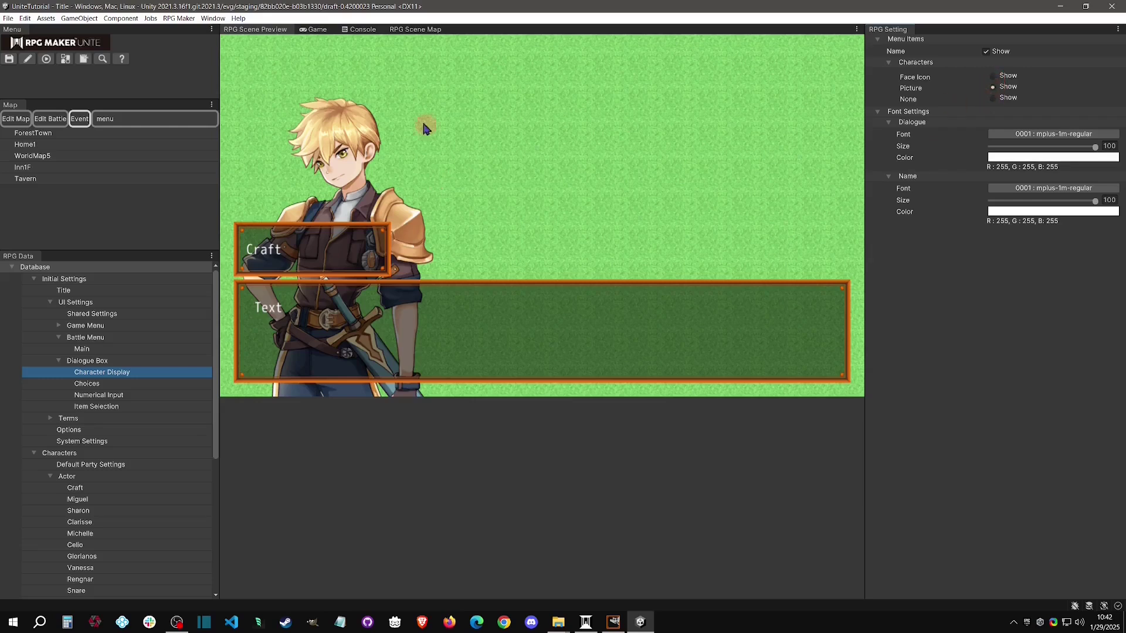
click(994, 76)
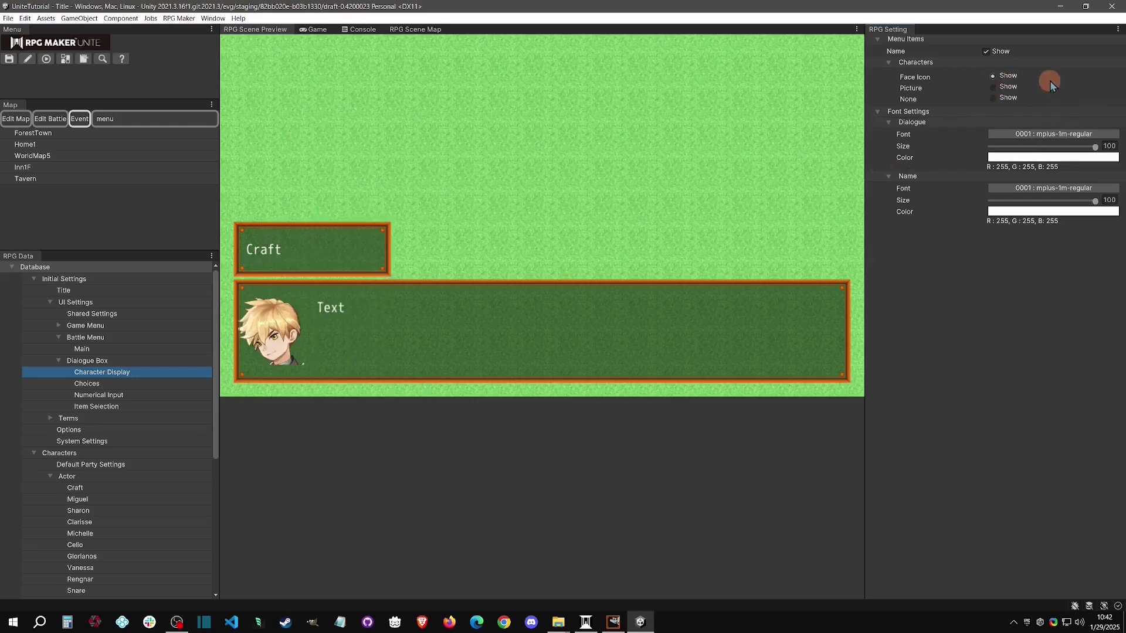
click(992, 99)
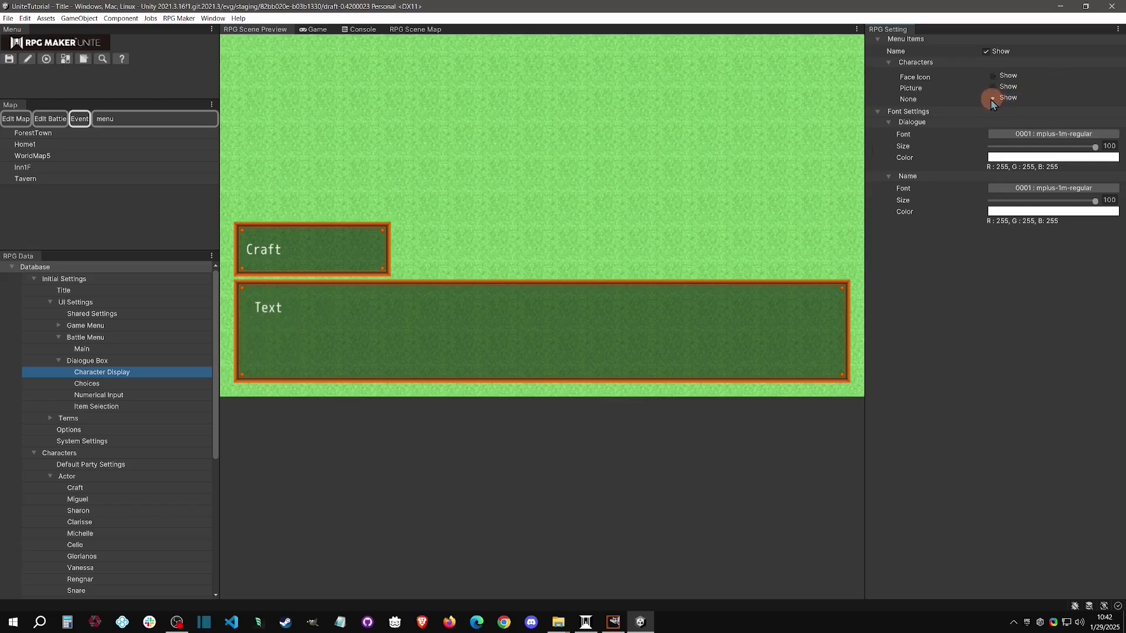
click(987, 53)
click(994, 51)
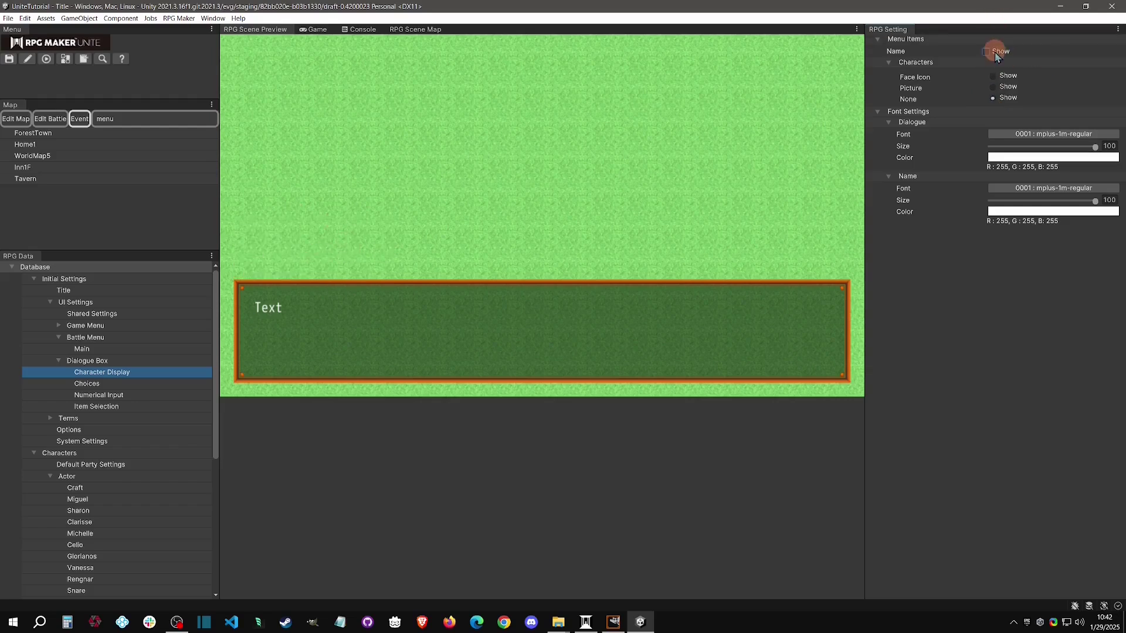
click(1000, 87)
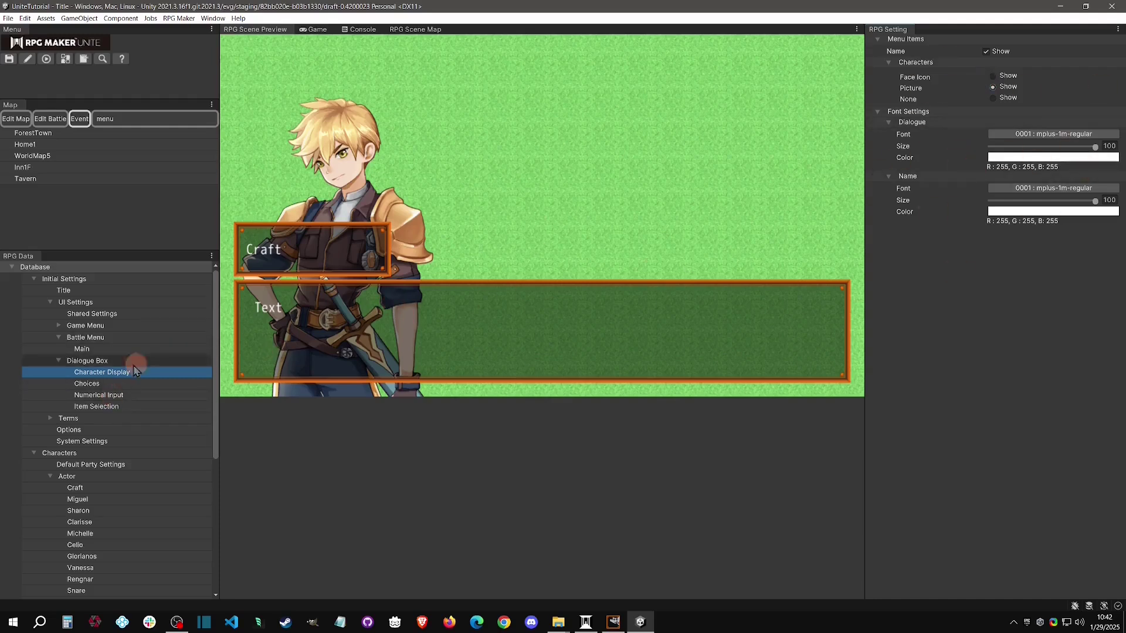
click(101, 385)
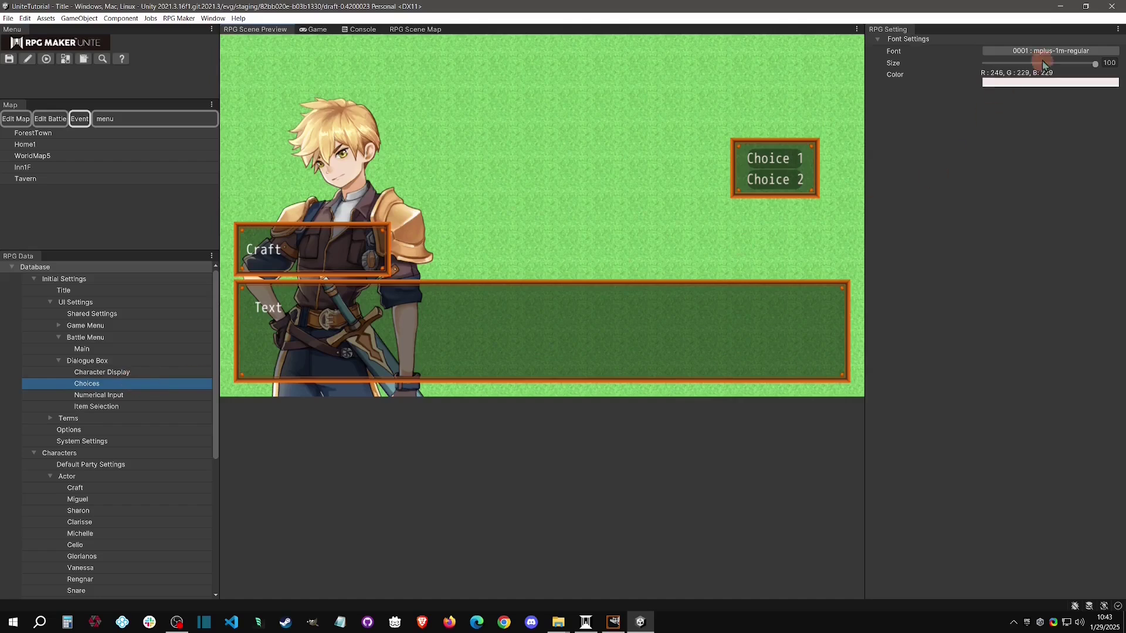
Try Numerical Input's origin at Top Right and Bottom Right, keep Center, then preview Item Selection.
click(142, 397)
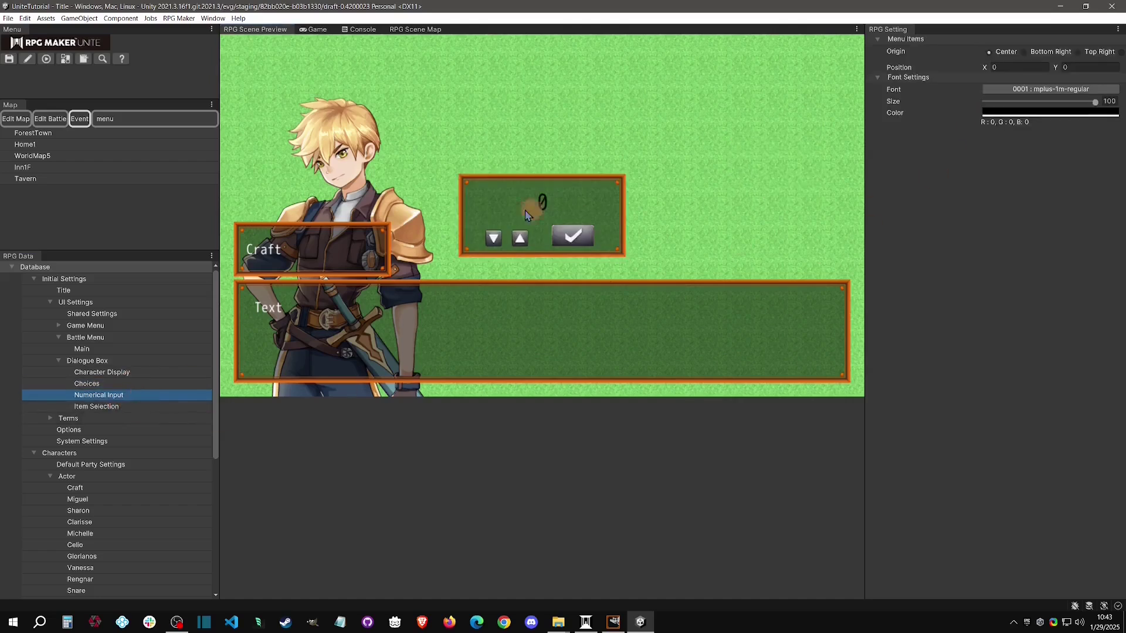
click(1030, 52)
click(1098, 53)
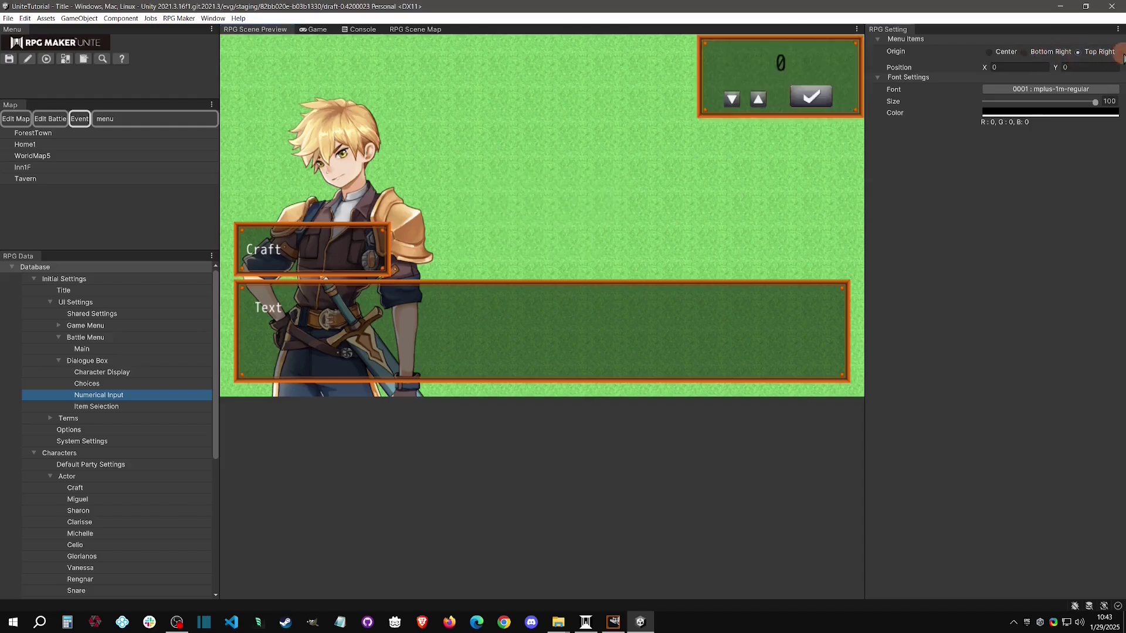
click(1025, 53)
click(989, 52)
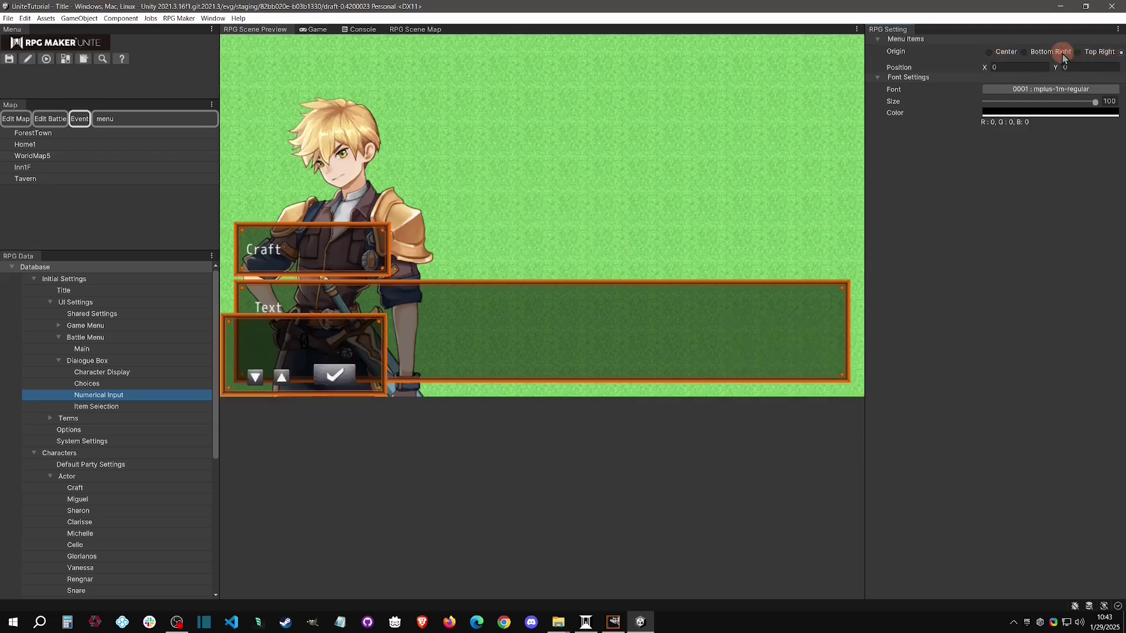
click(999, 54)
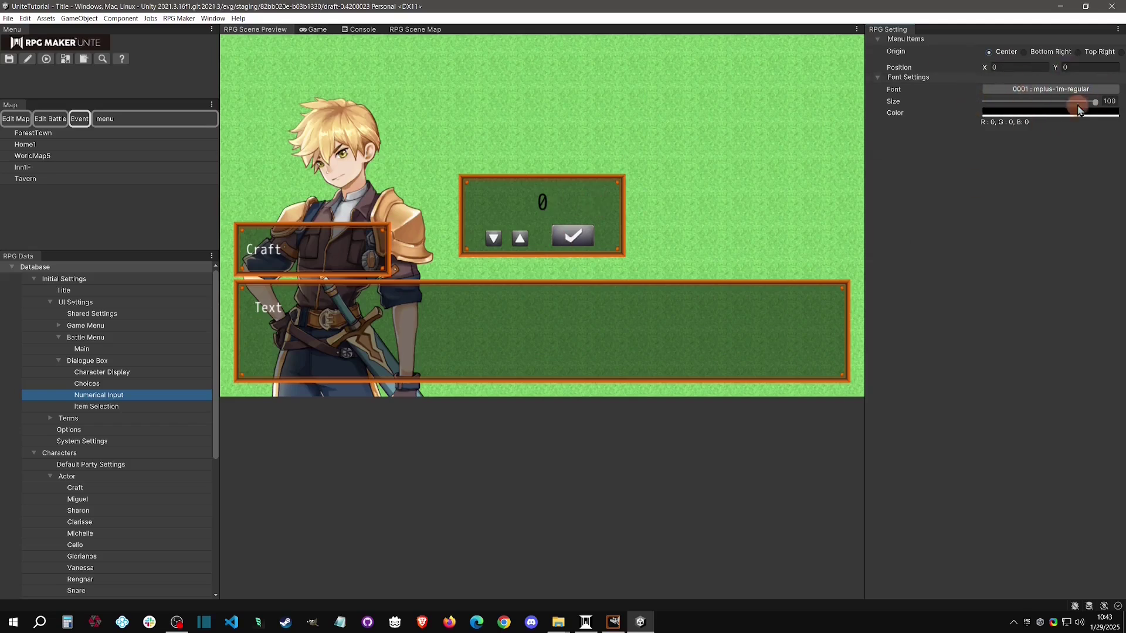
click(114, 409)
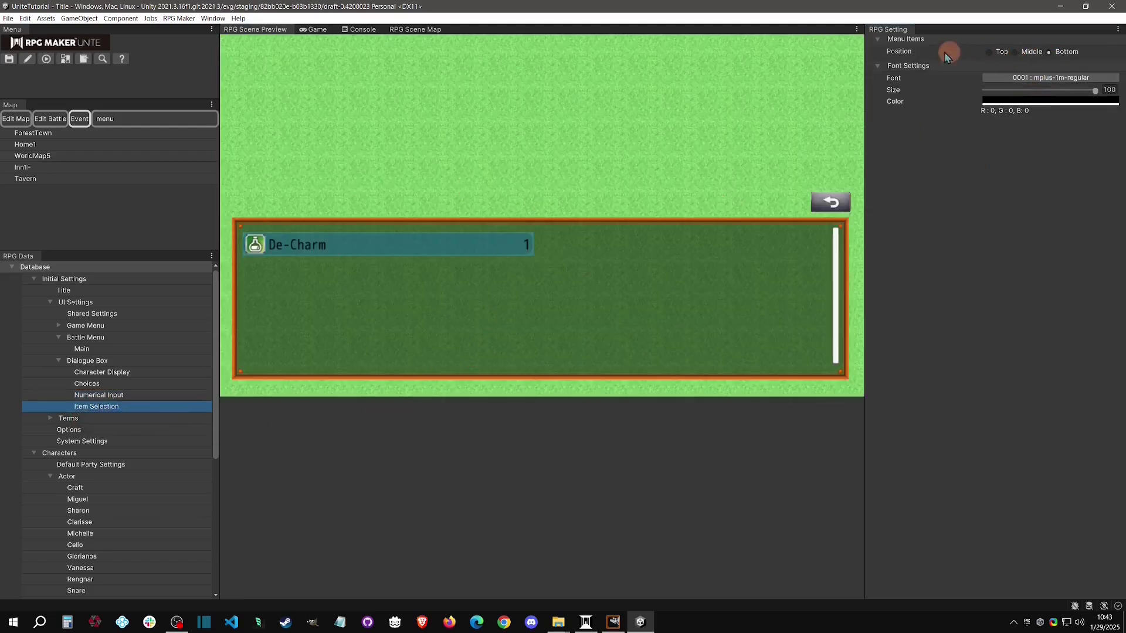
Keep the Item Selection list's position at Bottom after trying Top, and expand the Terms group.
click(988, 52)
click(1049, 52)
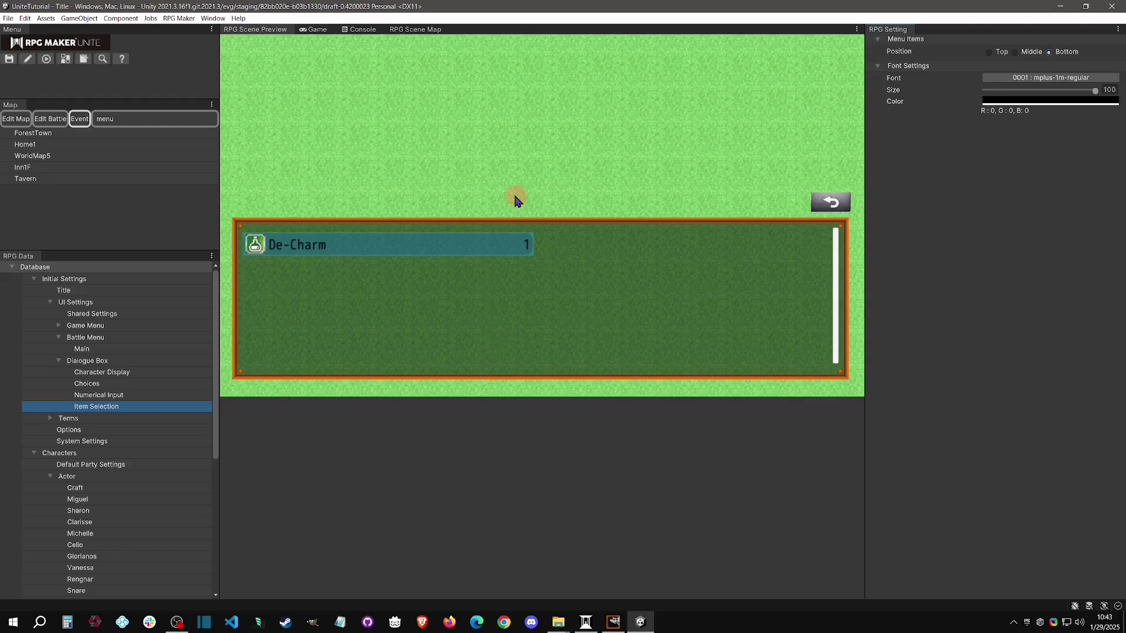
click(93, 416)
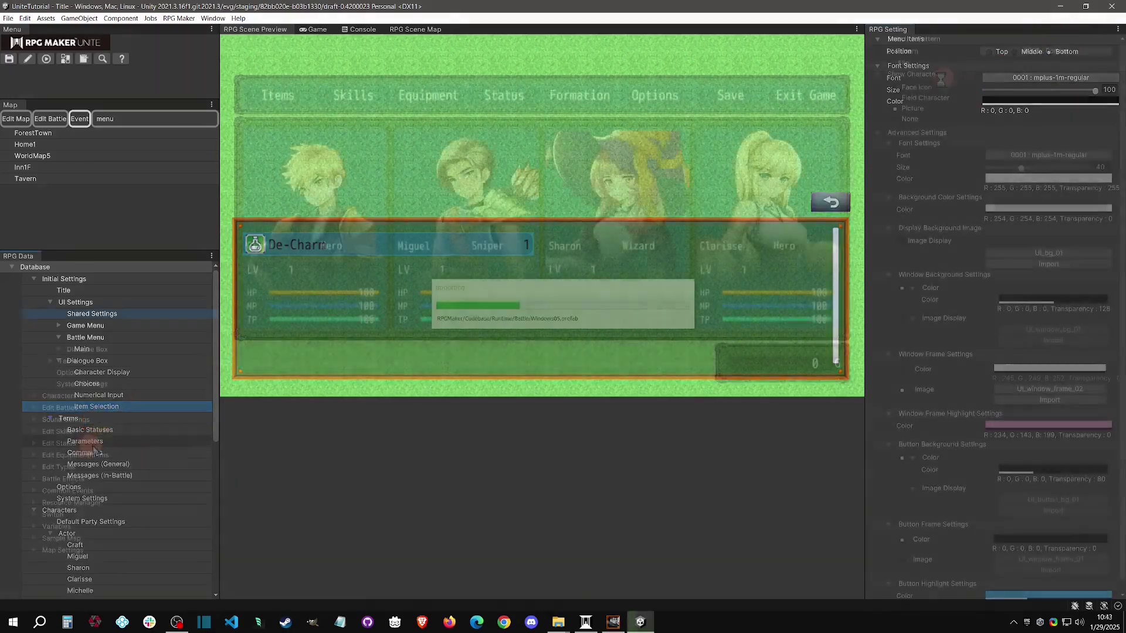